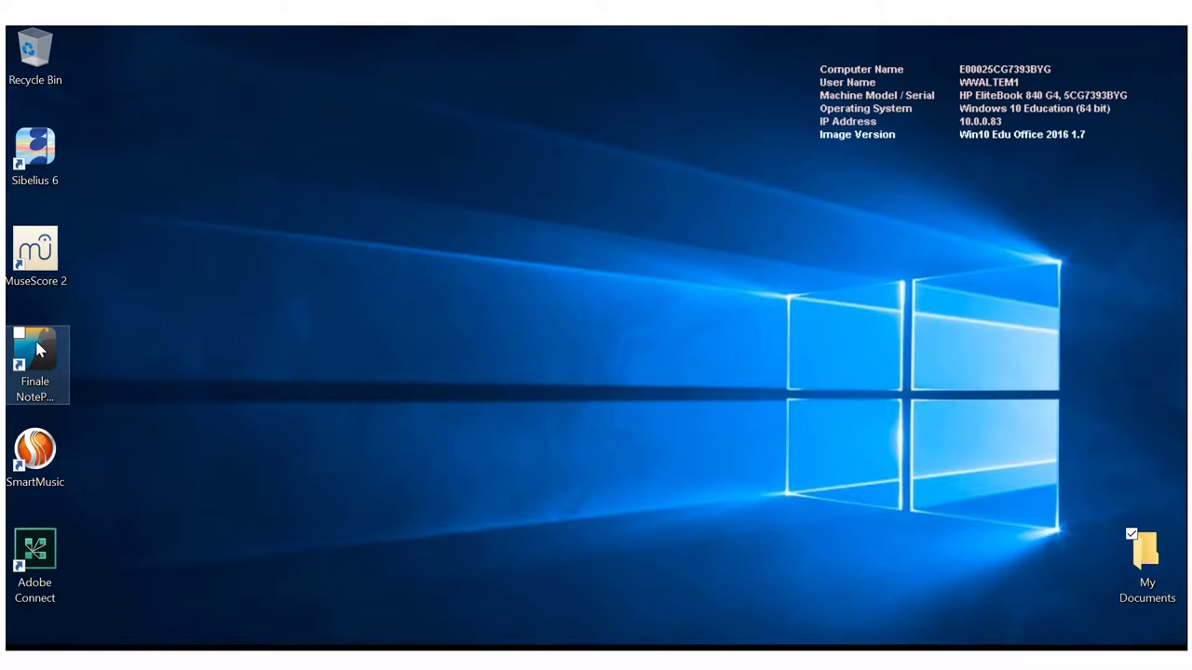
Launch Finale NotePad 2012 and dismiss the registration prompt with Remind Me Later
double_click(38, 349)
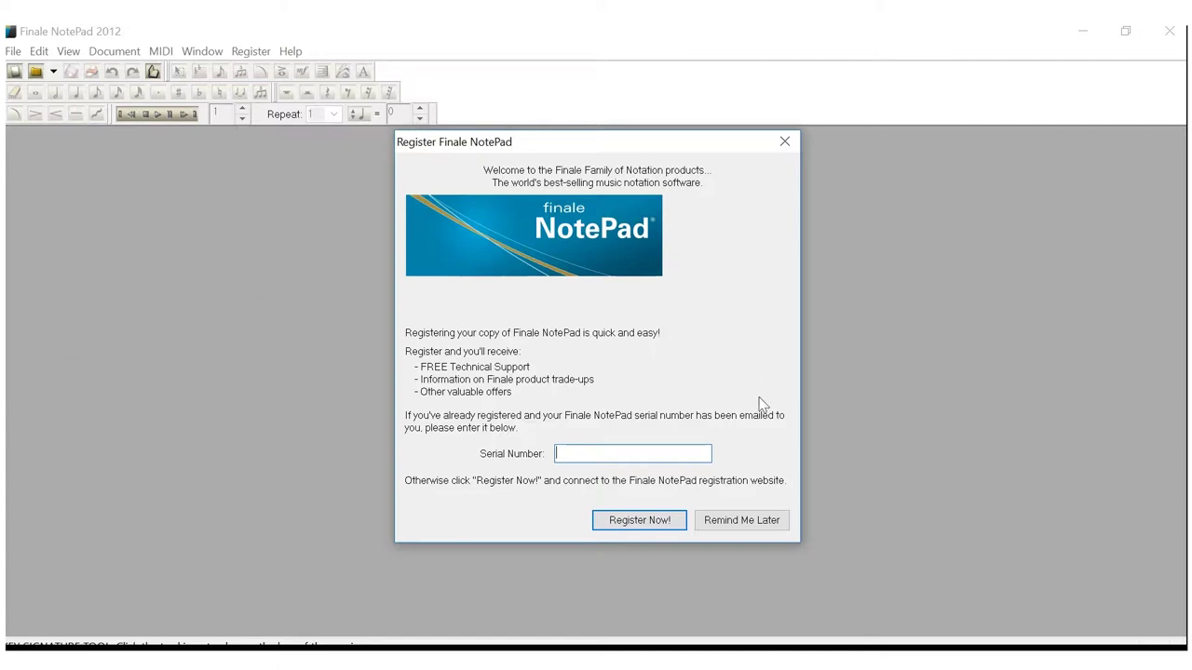
click(751, 524)
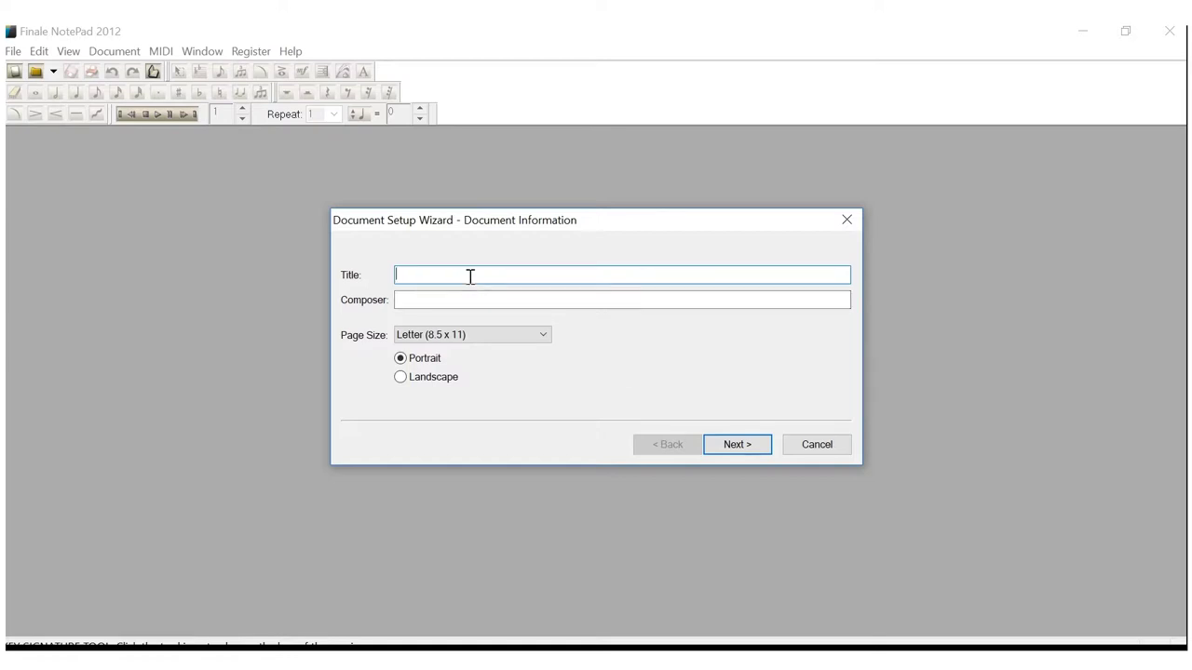
Title the new score 'Assignment 01' and enter the composer's name
text(Assignment 0)
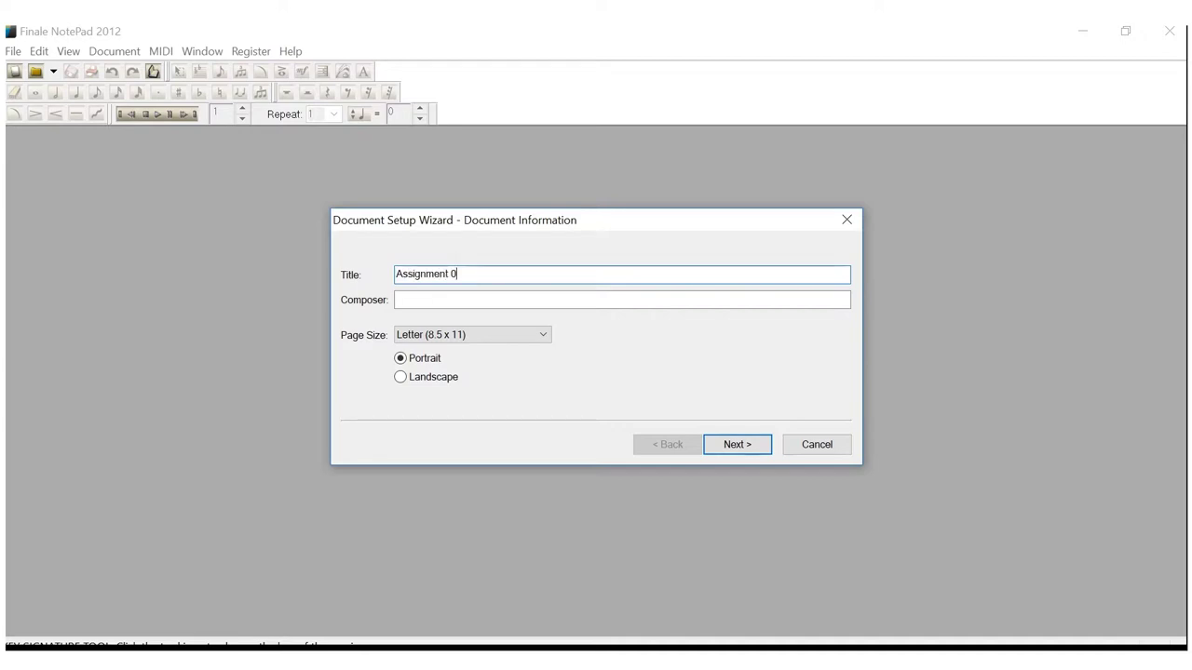
text(1)
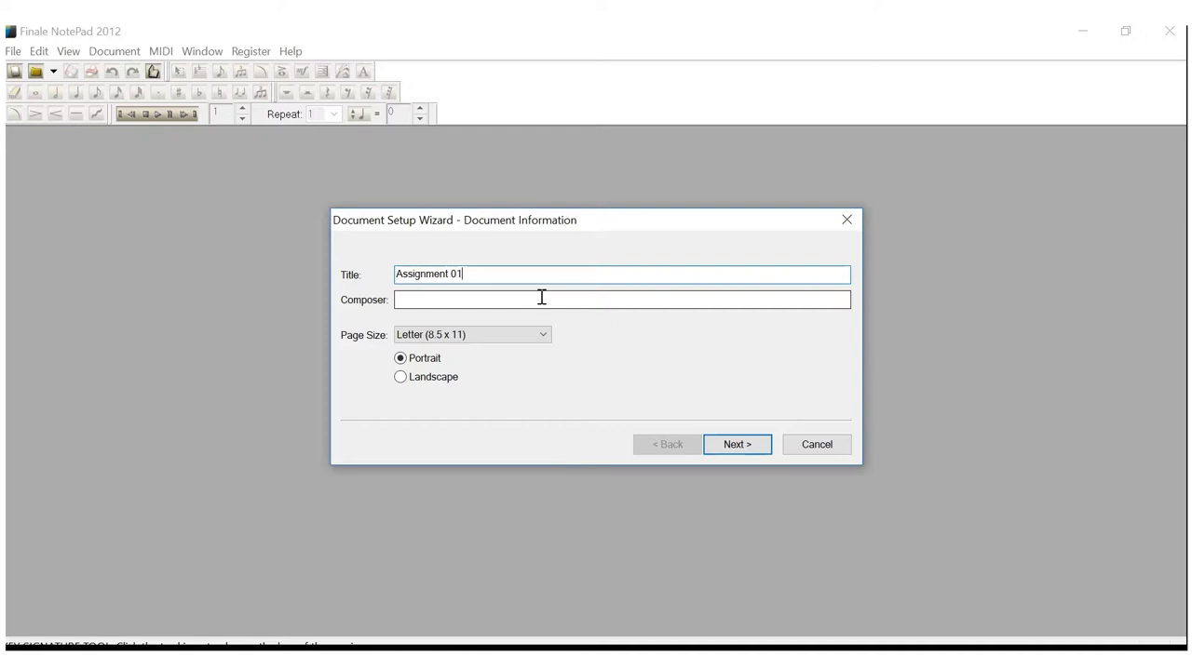
click(541, 297)
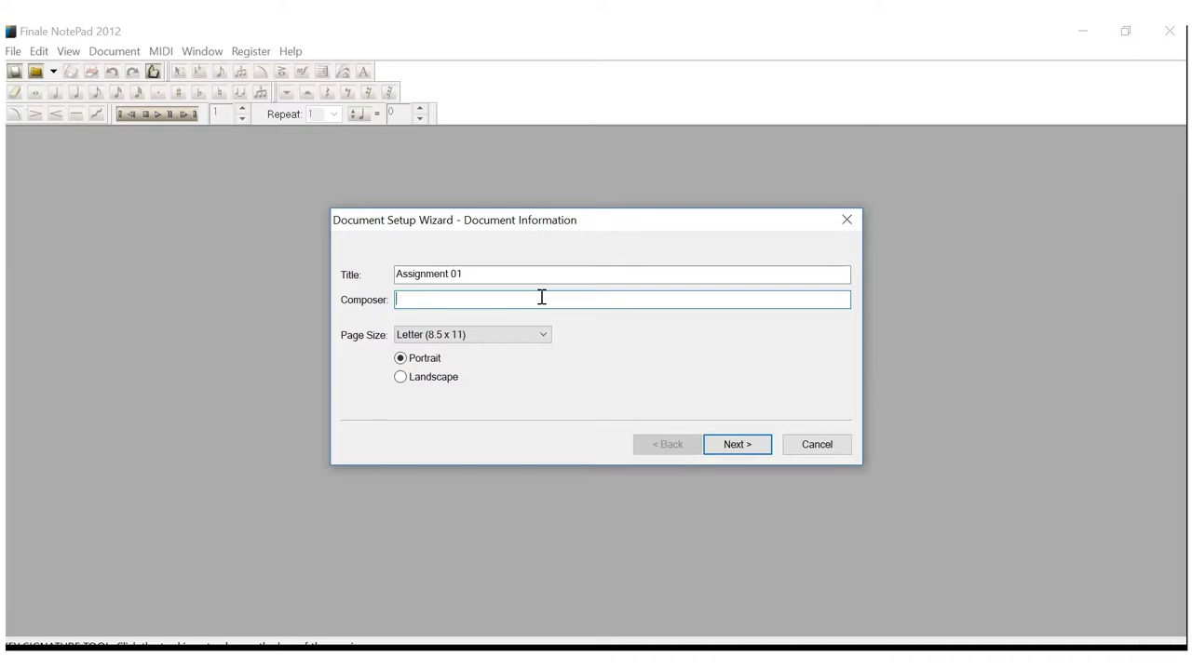
text(Waltemath)
Add Blank Staff as the score's only instrument and advance to Score Settings
click(736, 445)
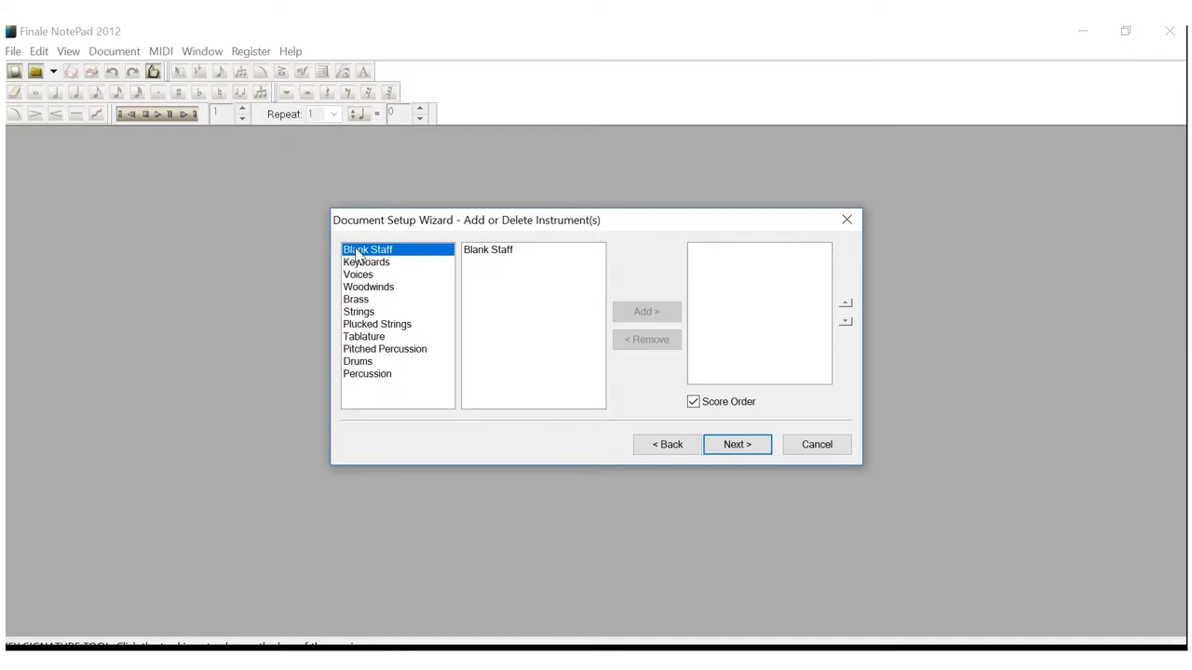
click(484, 257)
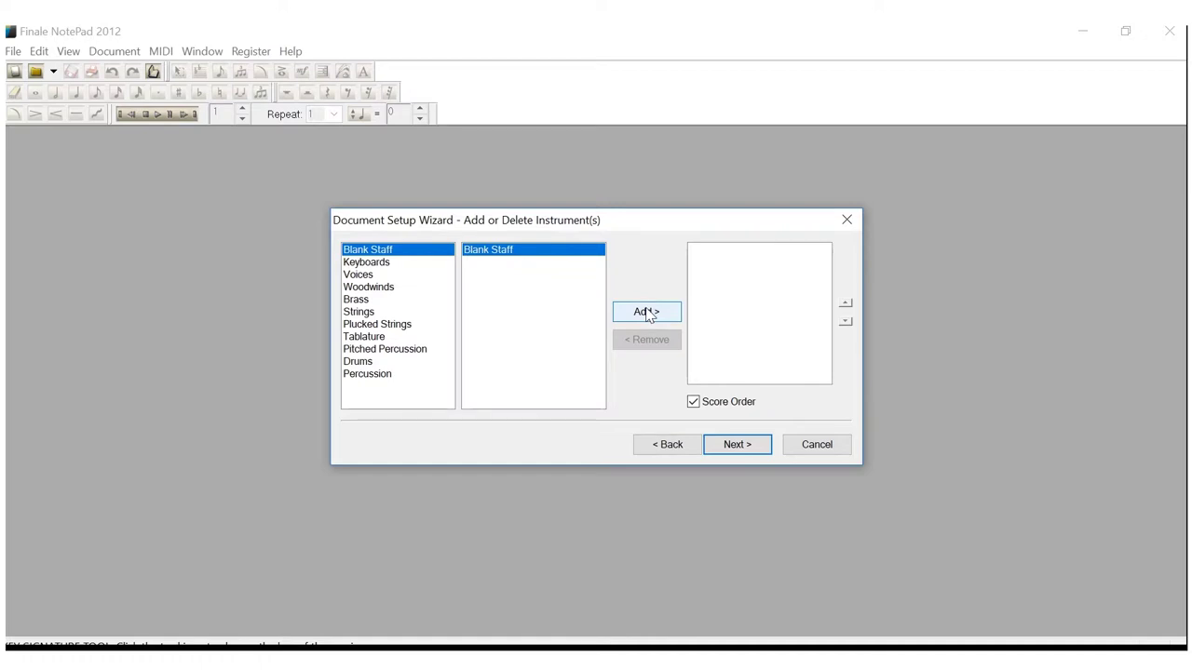
click(649, 315)
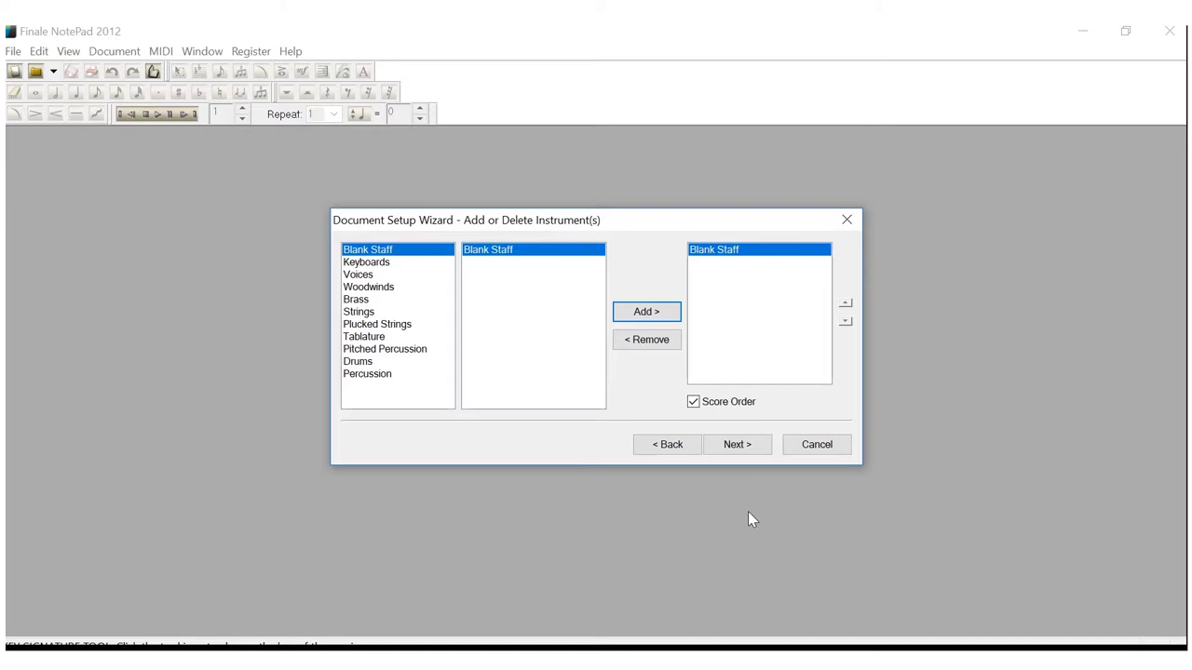
click(738, 445)
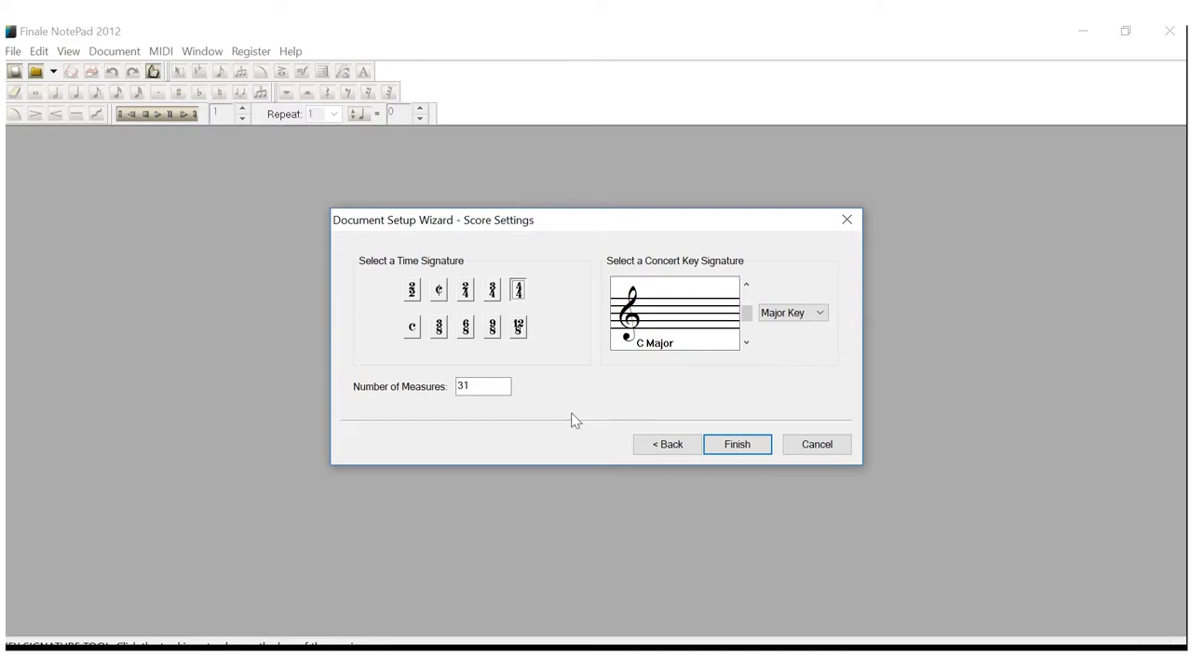
Change the number of measures from 31 to 4 and finish creating the score
click(494, 386)
key(BackSpace)
key(BackSpace)
text(4)
click(763, 446)
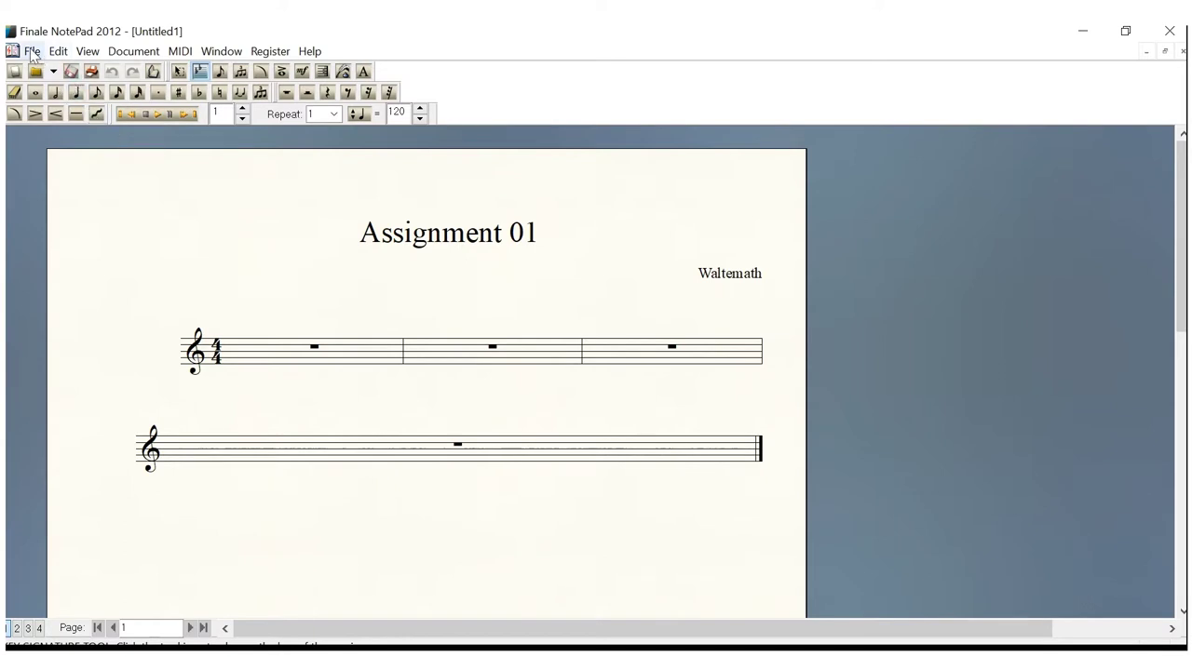
Open the Print dialog and set the printer to Microsoft Print to PDF
click(32, 52)
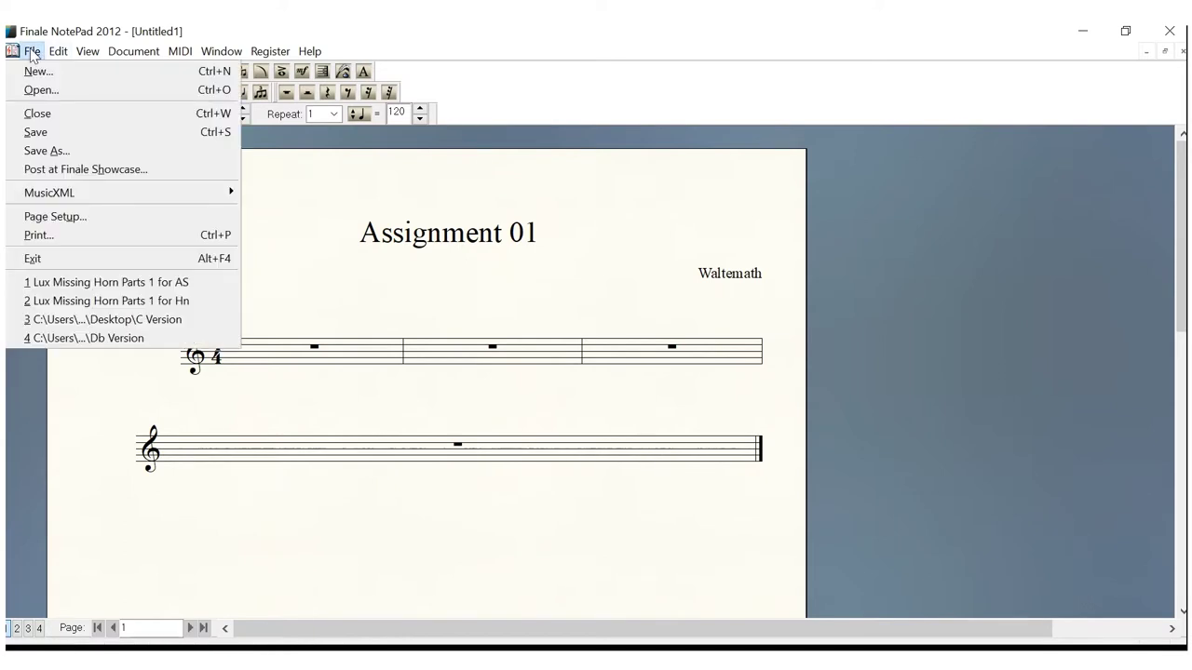
click(28, 237)
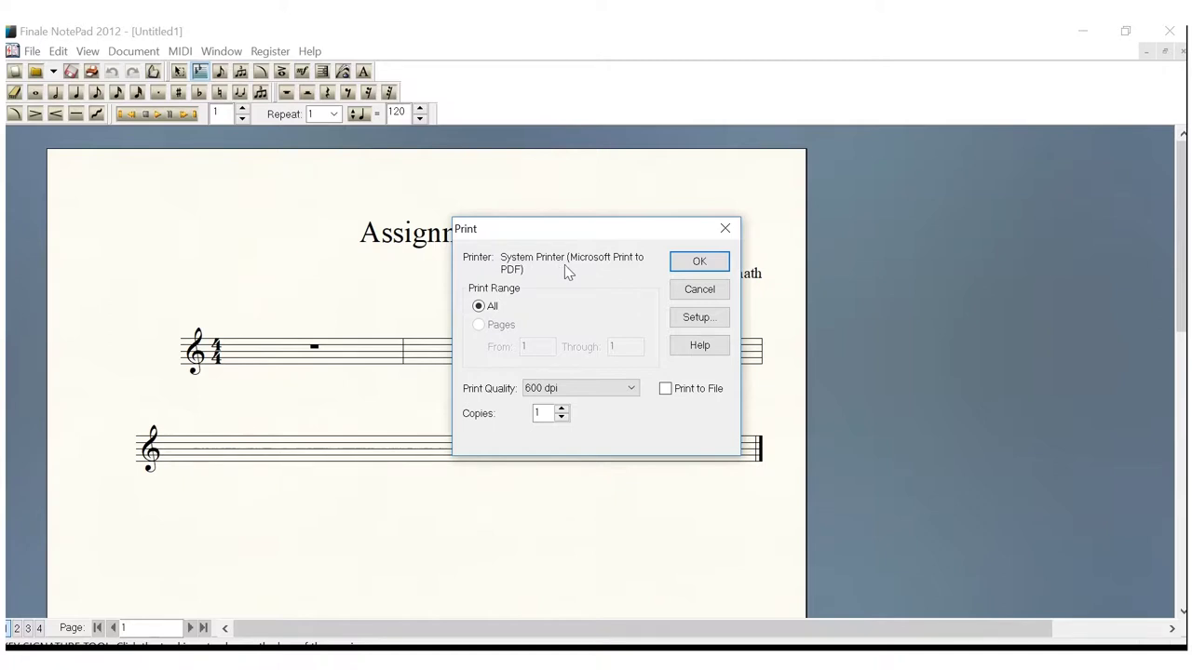
click(689, 318)
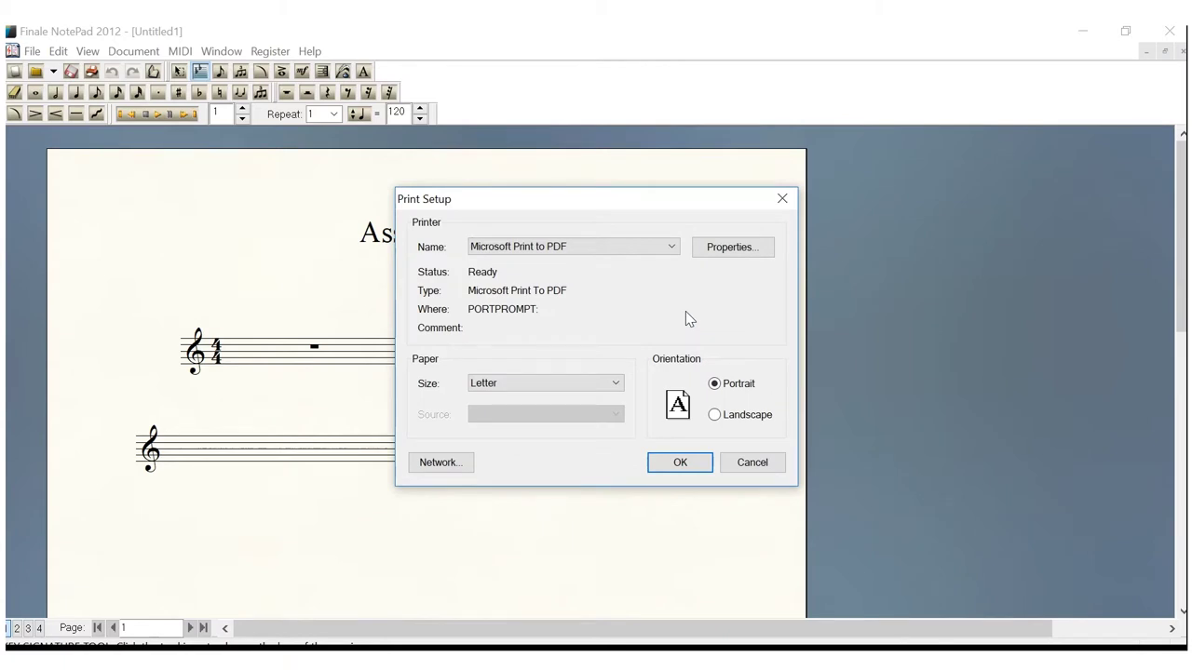
click(672, 248)
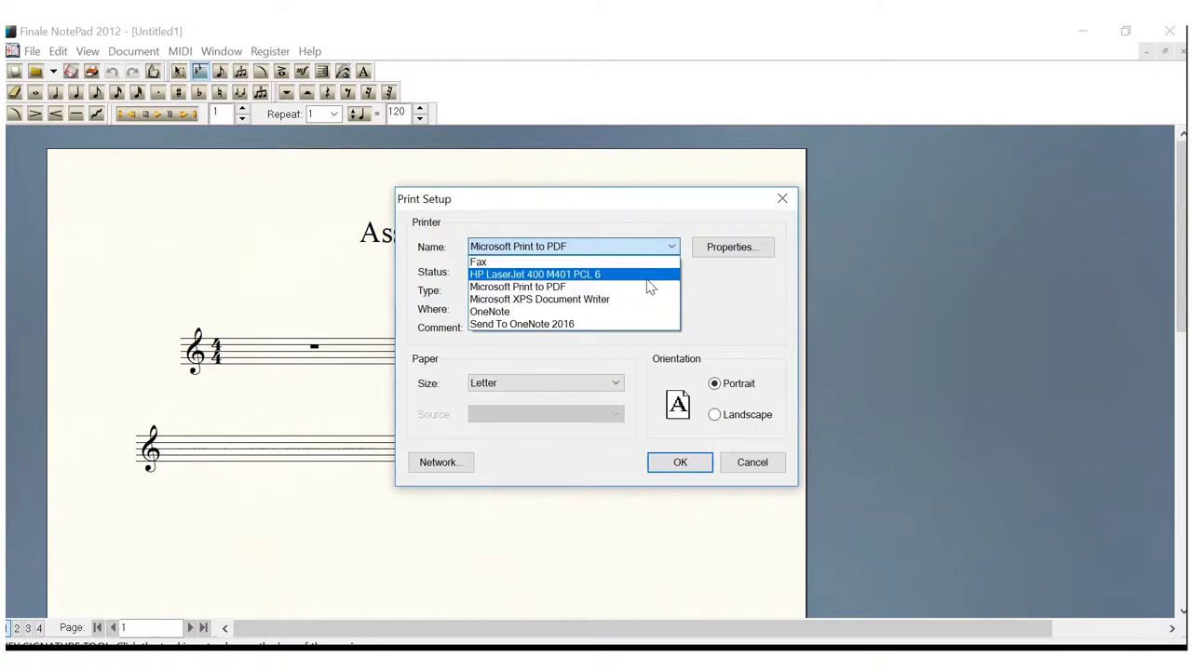
click(562, 288)
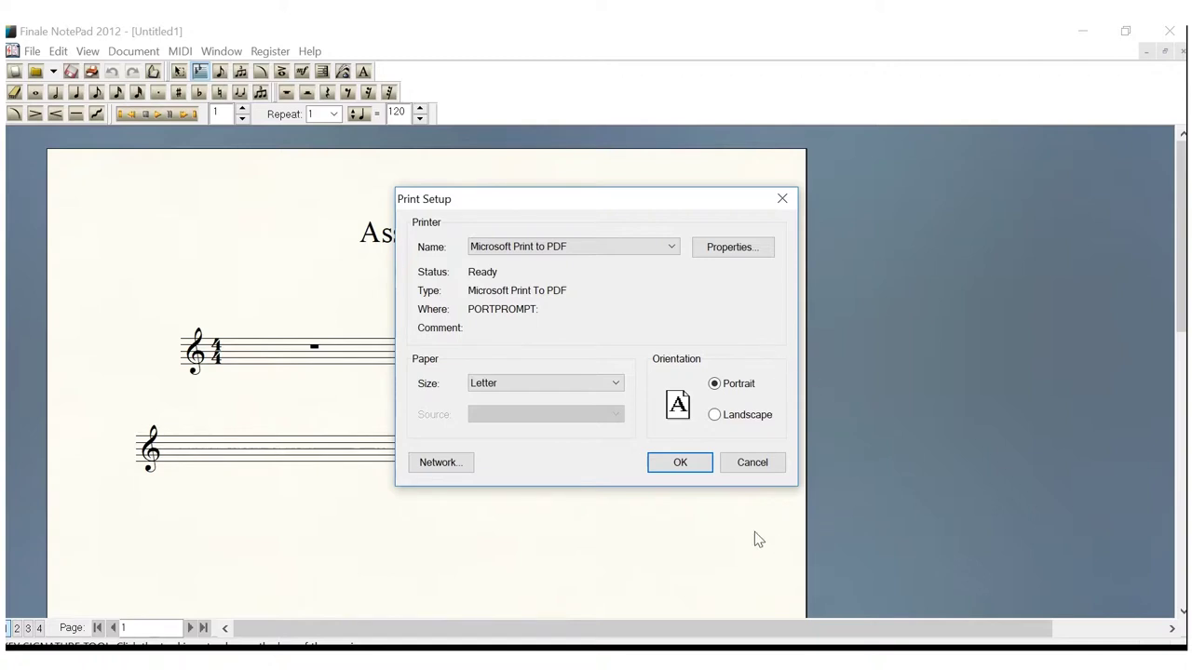
click(686, 466)
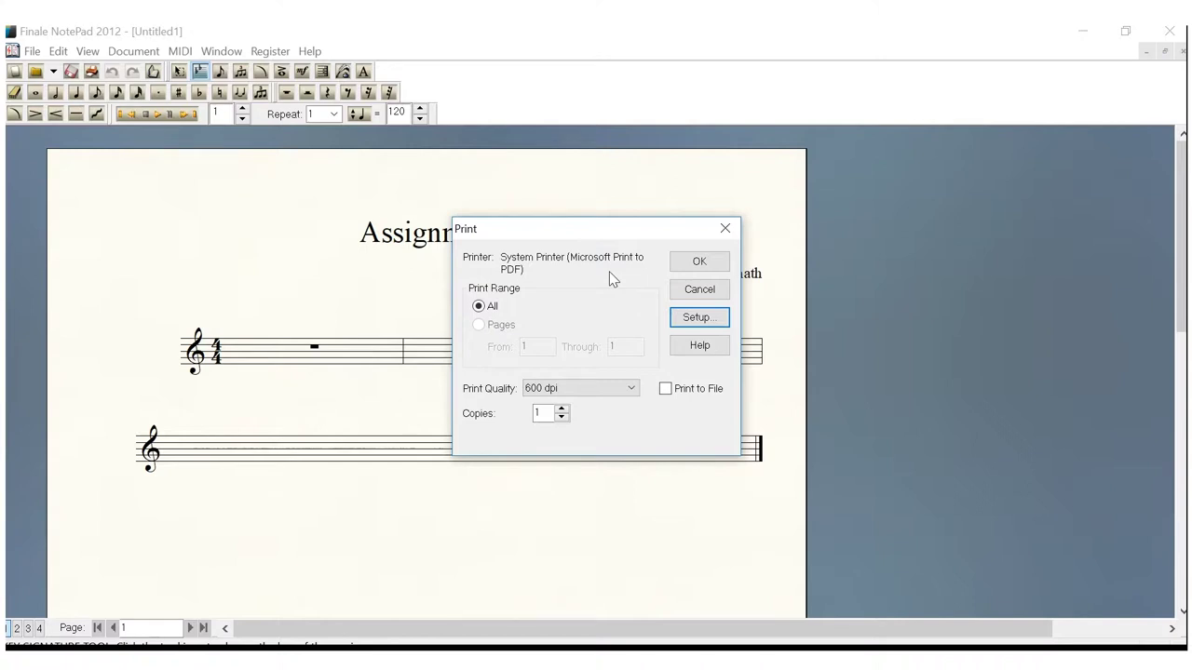
Print to a PDF on the Desktop named 'Assignment 01 Staff'
click(699, 262)
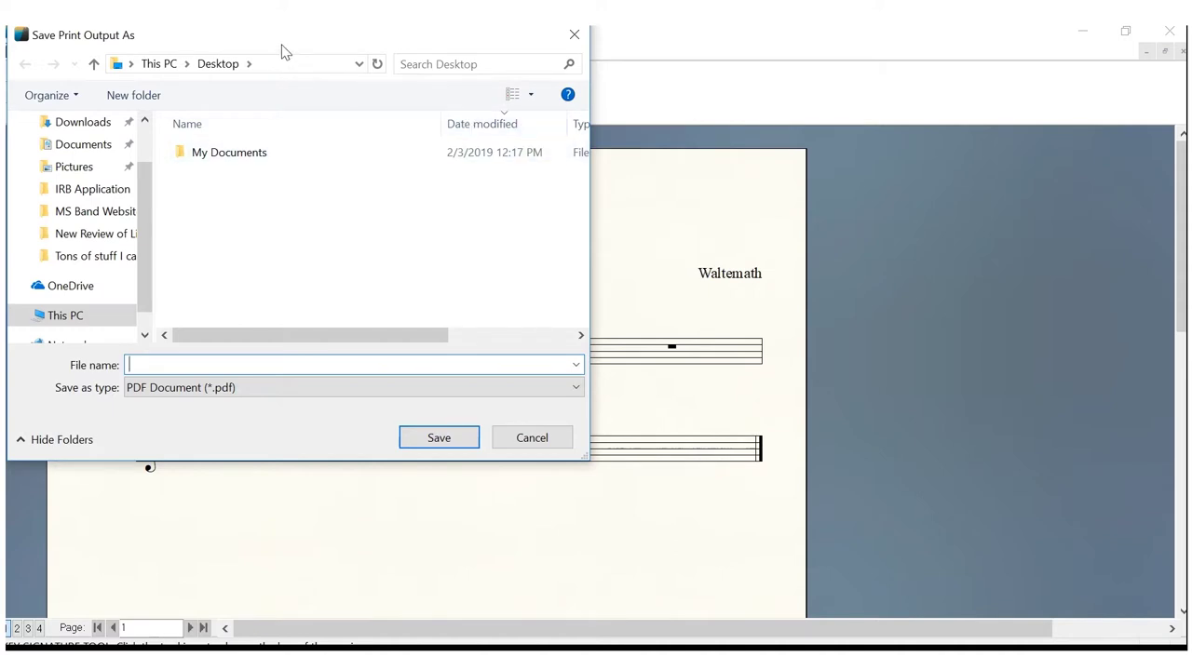
drag(279, 44, 580, 133)
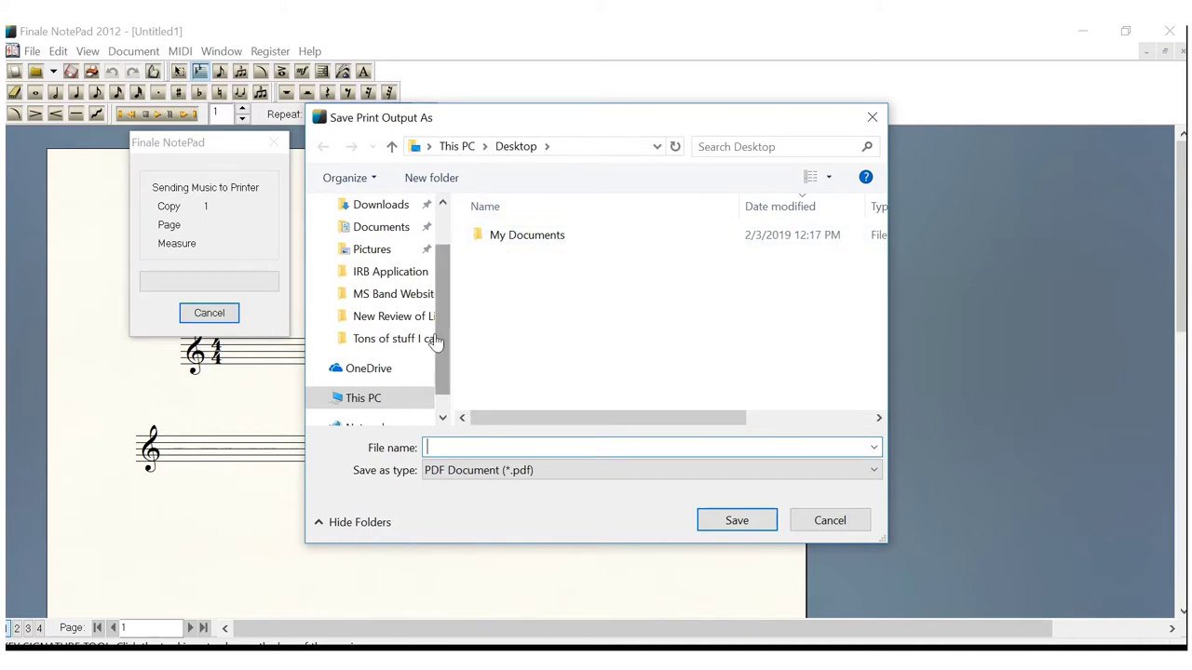
scroll(443, 332, up, 1)
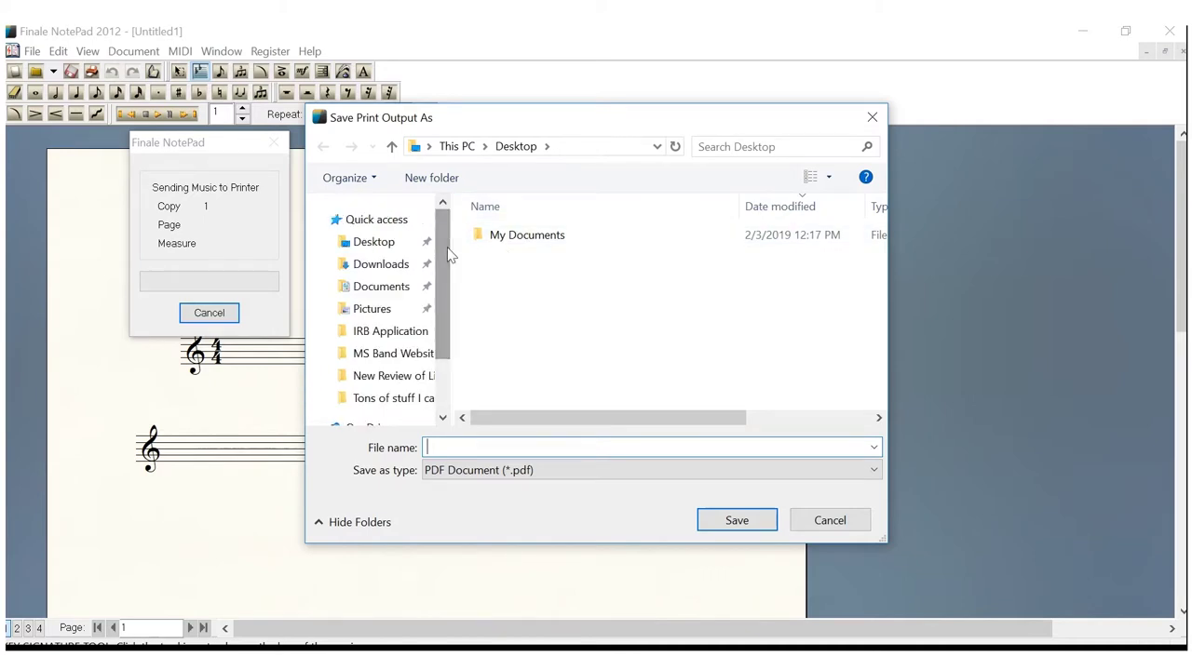
click(392, 244)
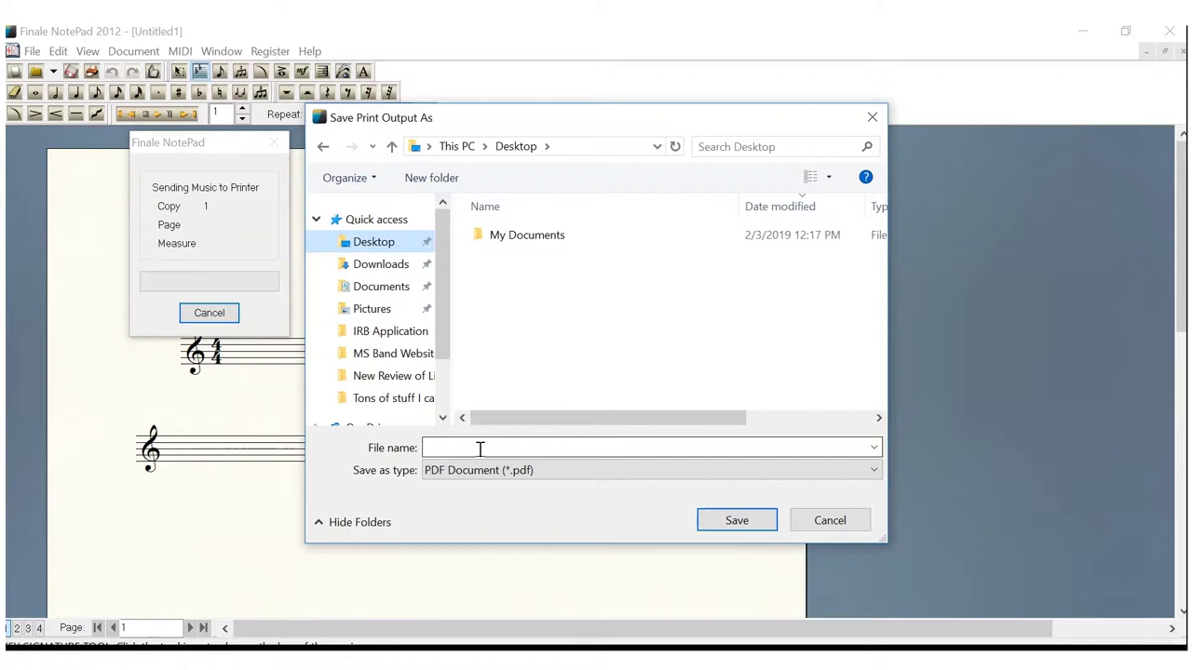
click(481, 448)
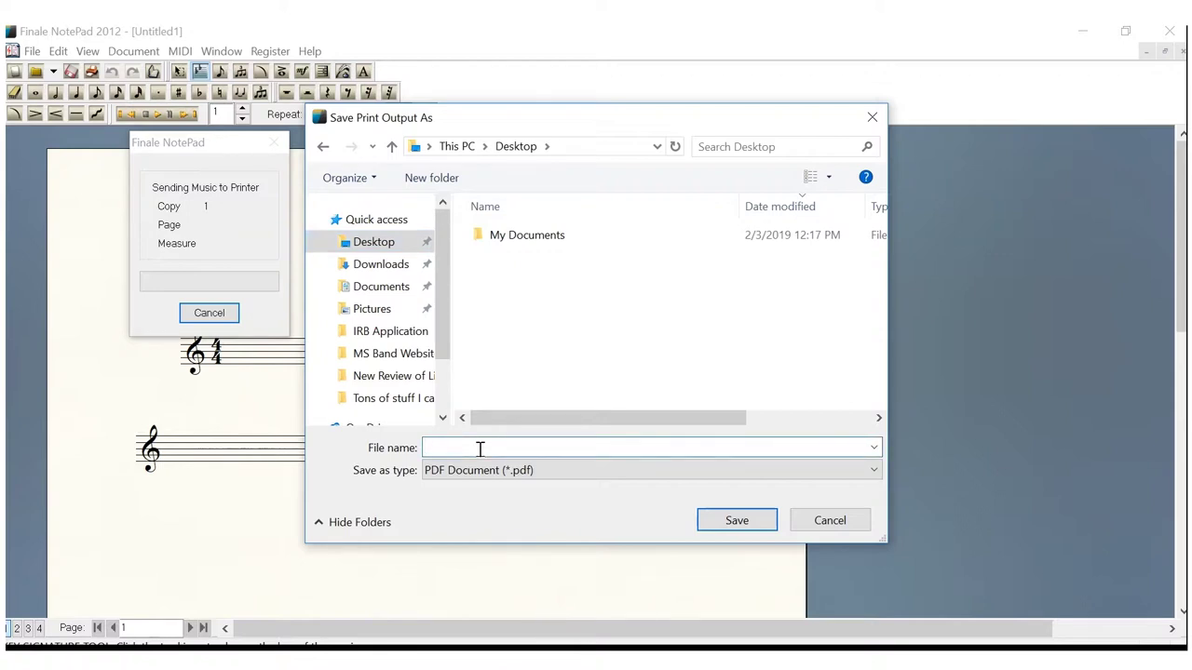
text(A)
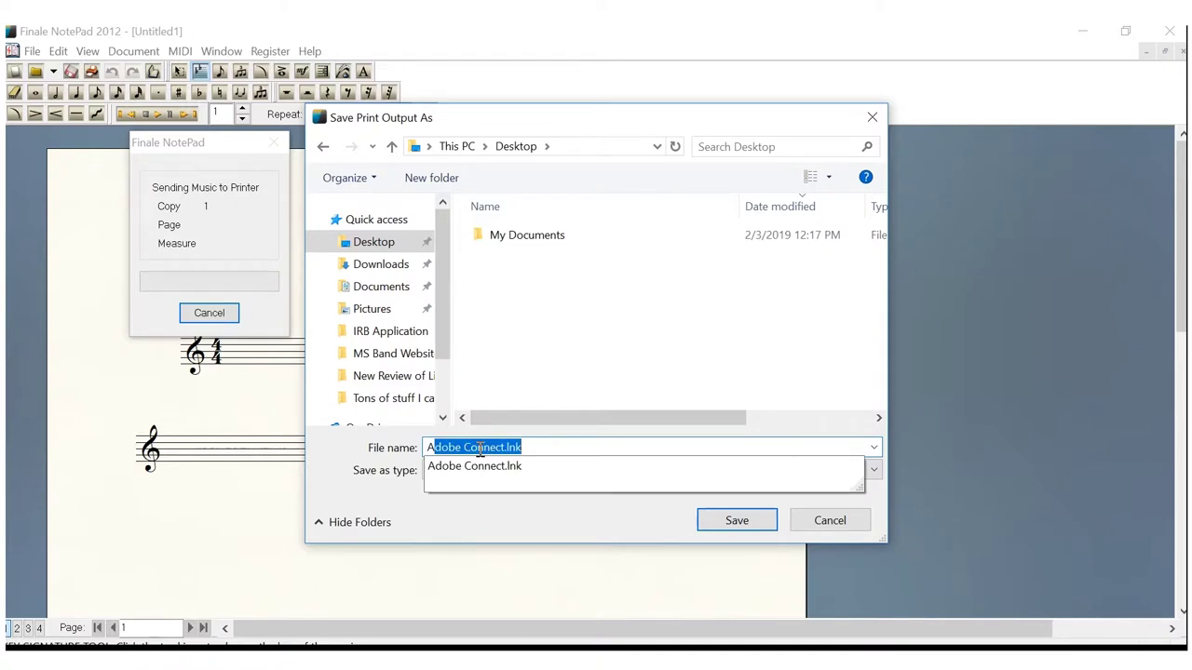
text(ssignment )
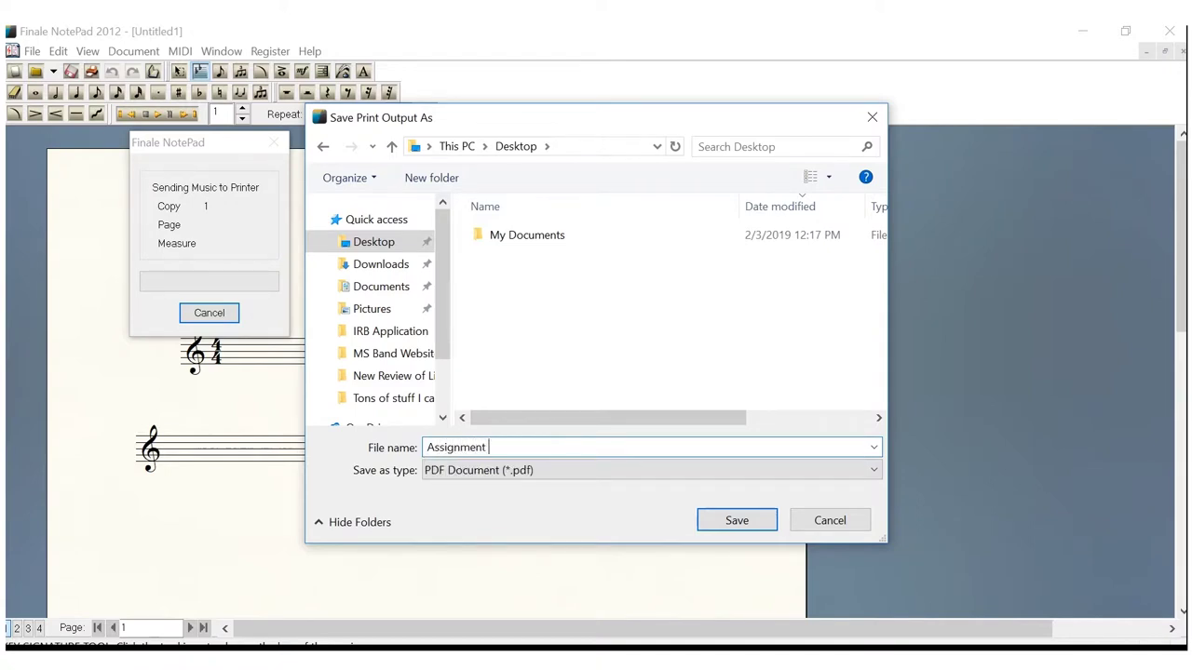
text(01 Staff)
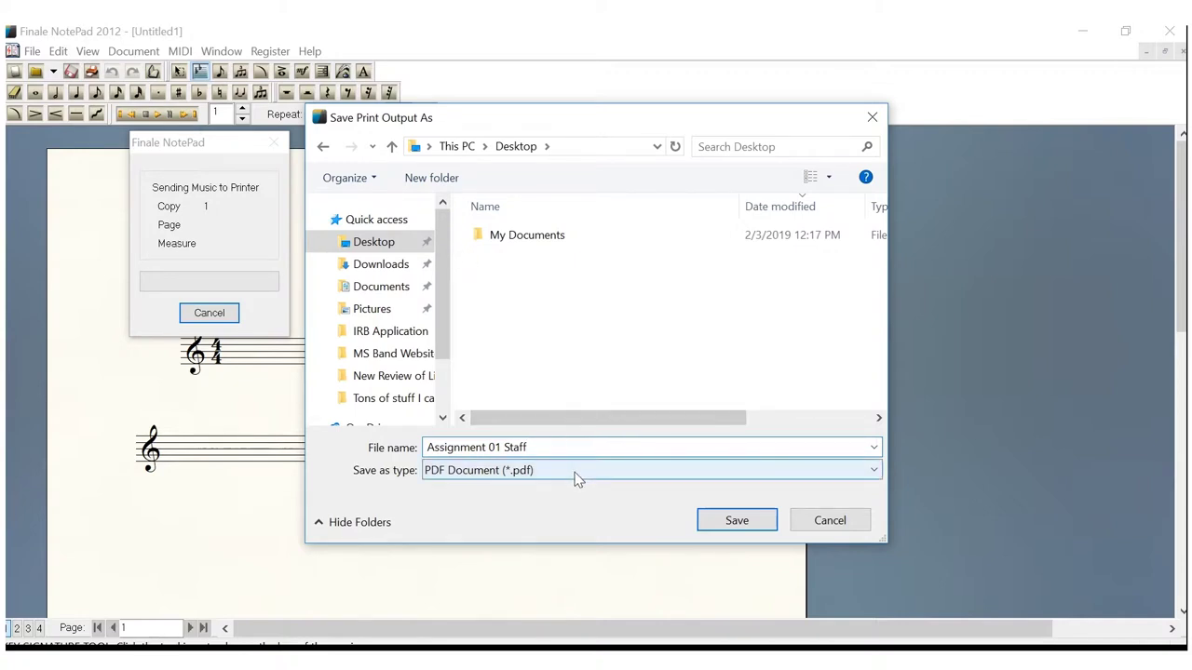
Save the 'Assignment 01 Staff' PDF and minimize Finale to check the desktop
click(737, 522)
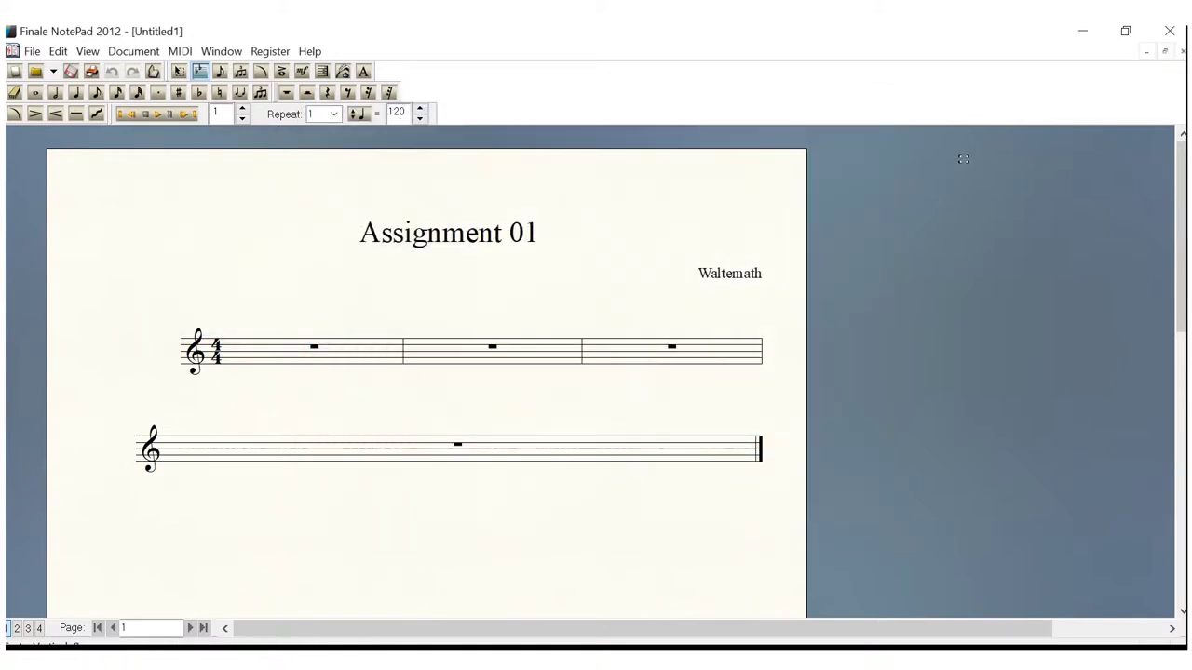
click(1080, 38)
Close the score without saving, backing out of the Save As dialog
click(1166, 34)
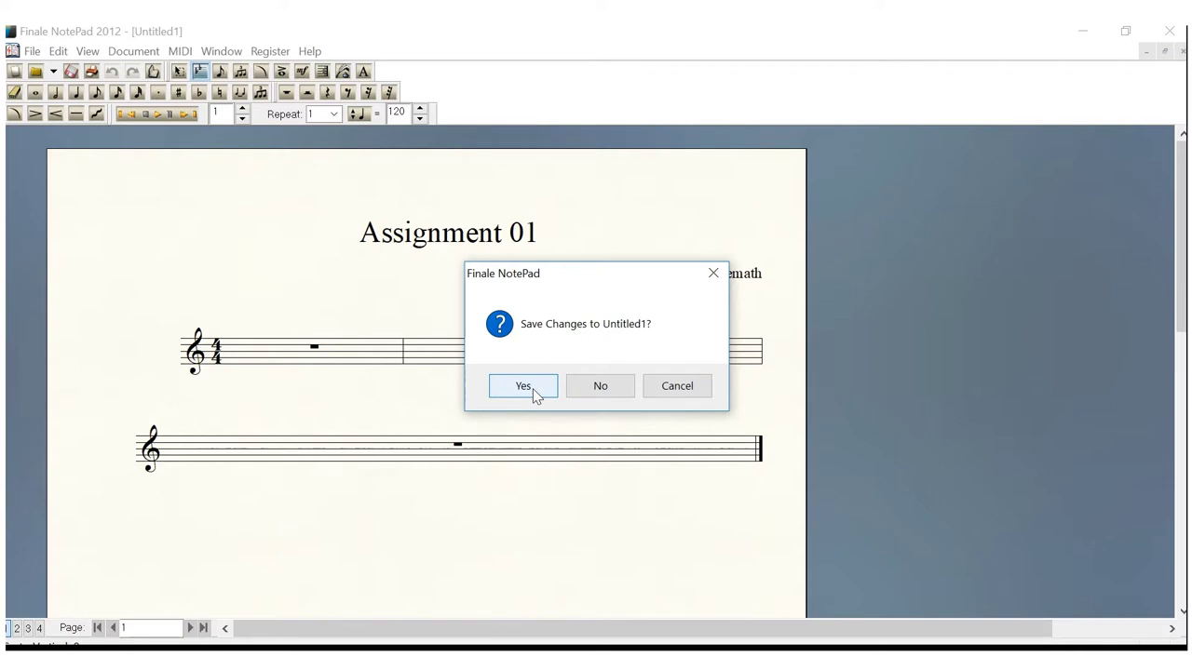
click(523, 385)
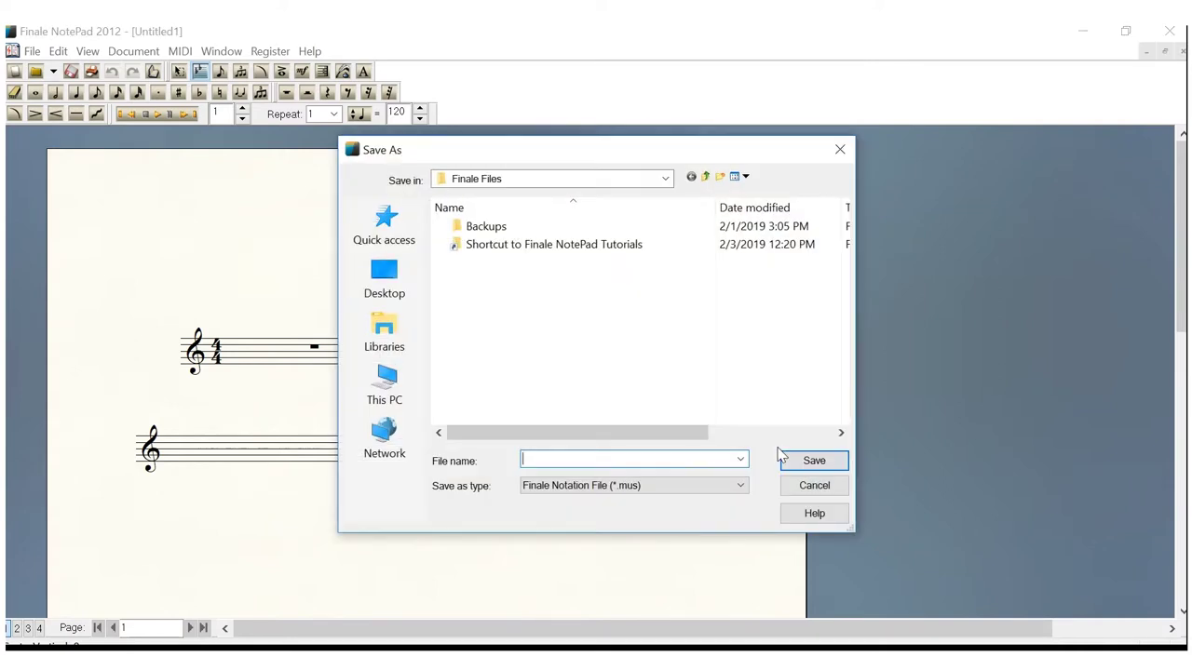
click(812, 486)
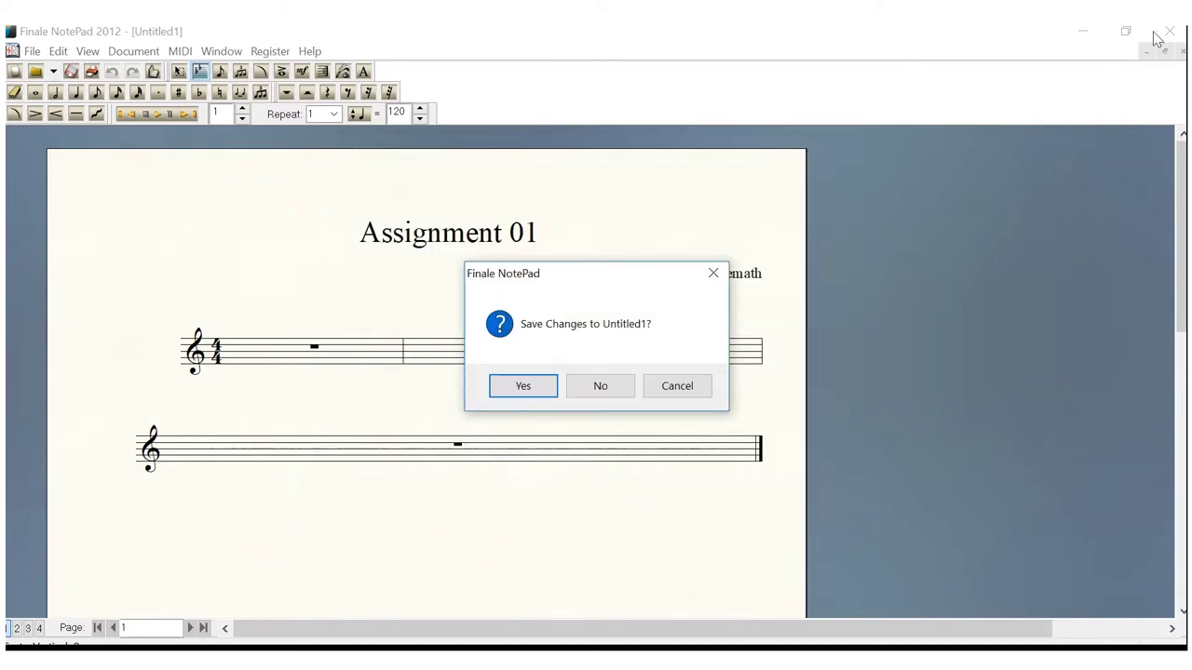
click(601, 388)
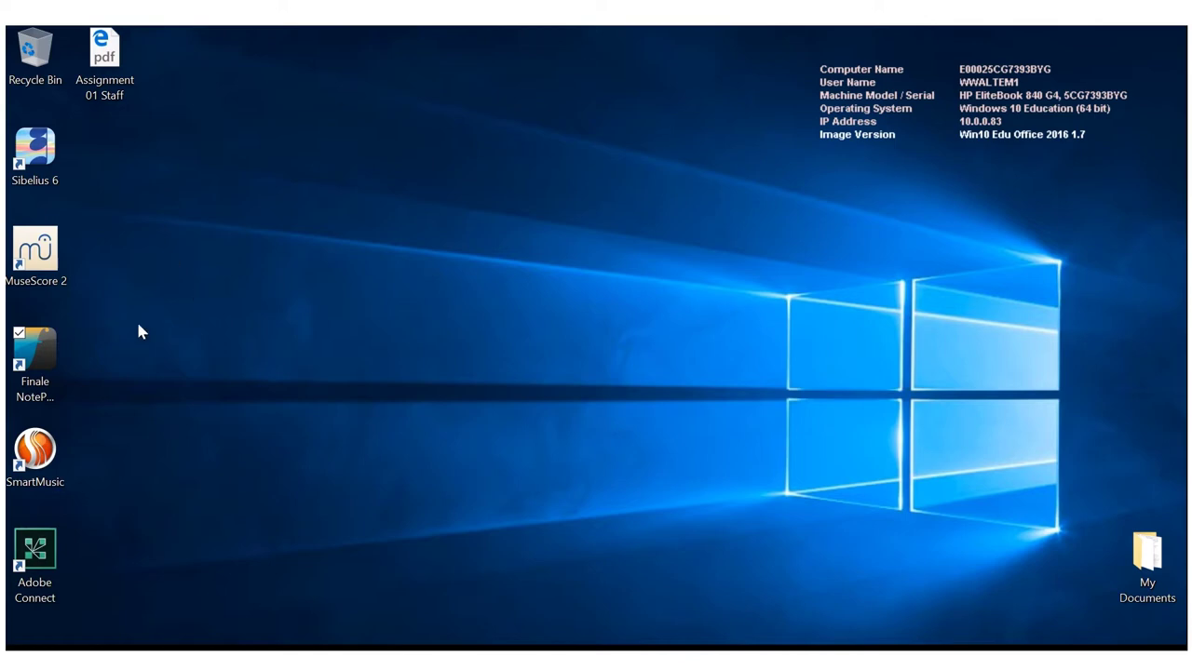
Relaunch Finale NotePad and title a new score 'Assingment 01' with the composer's name
double_click(34, 351)
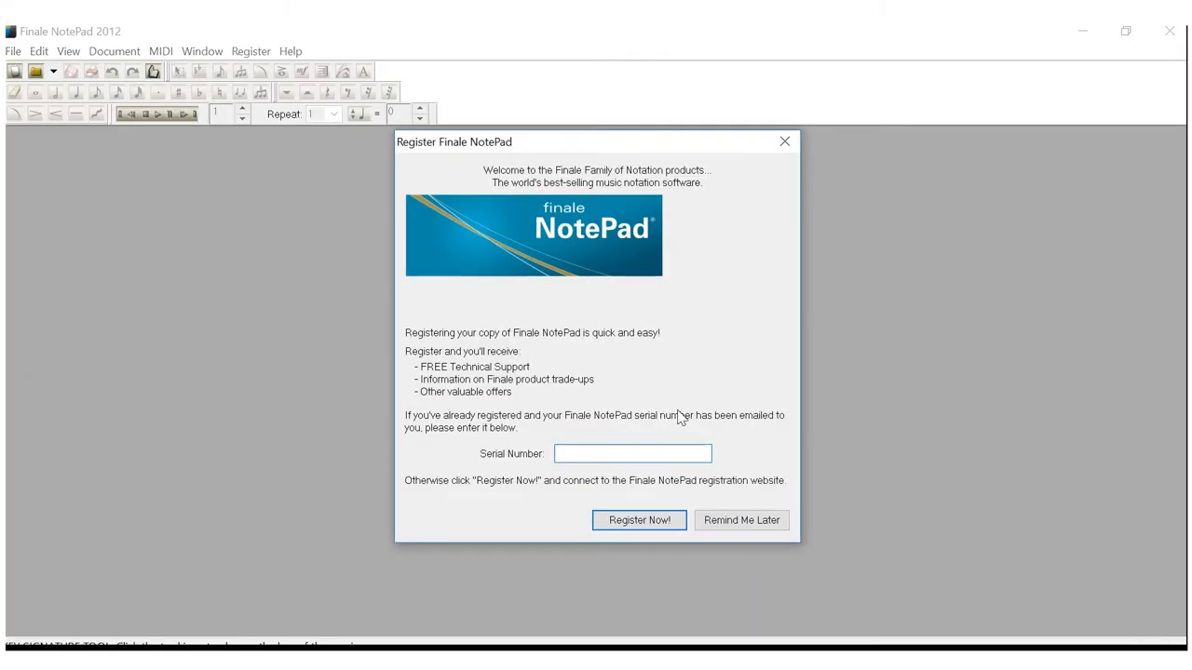
click(719, 523)
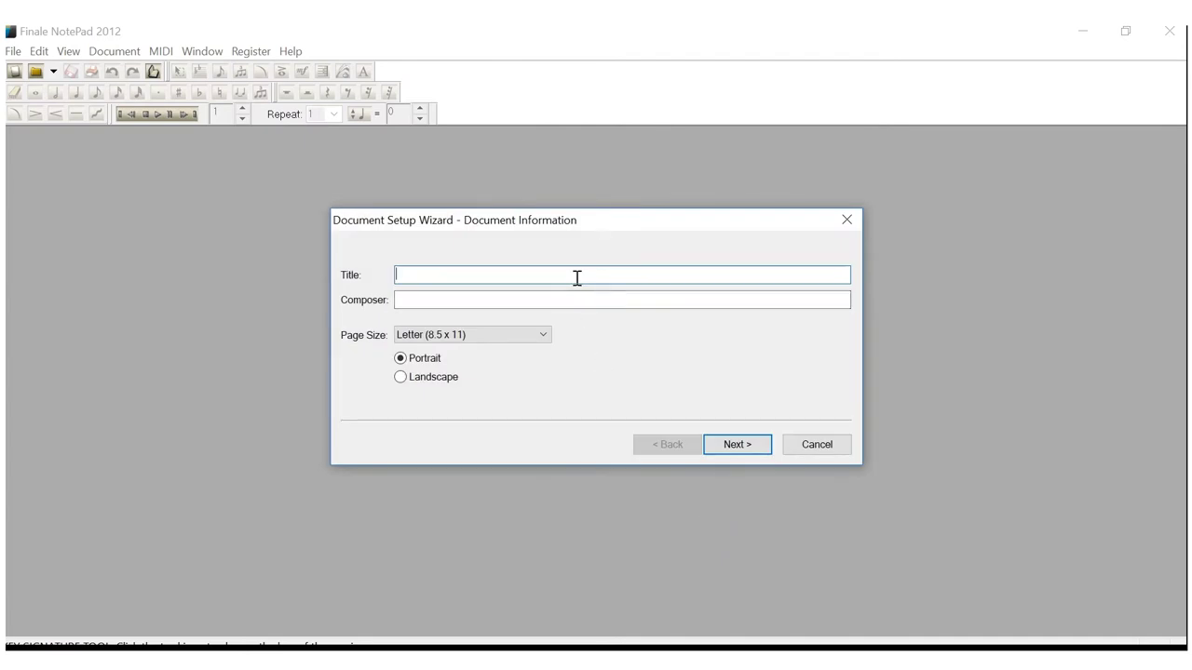
text(Assingment 01)
click(536, 298)
text(Waltemath)
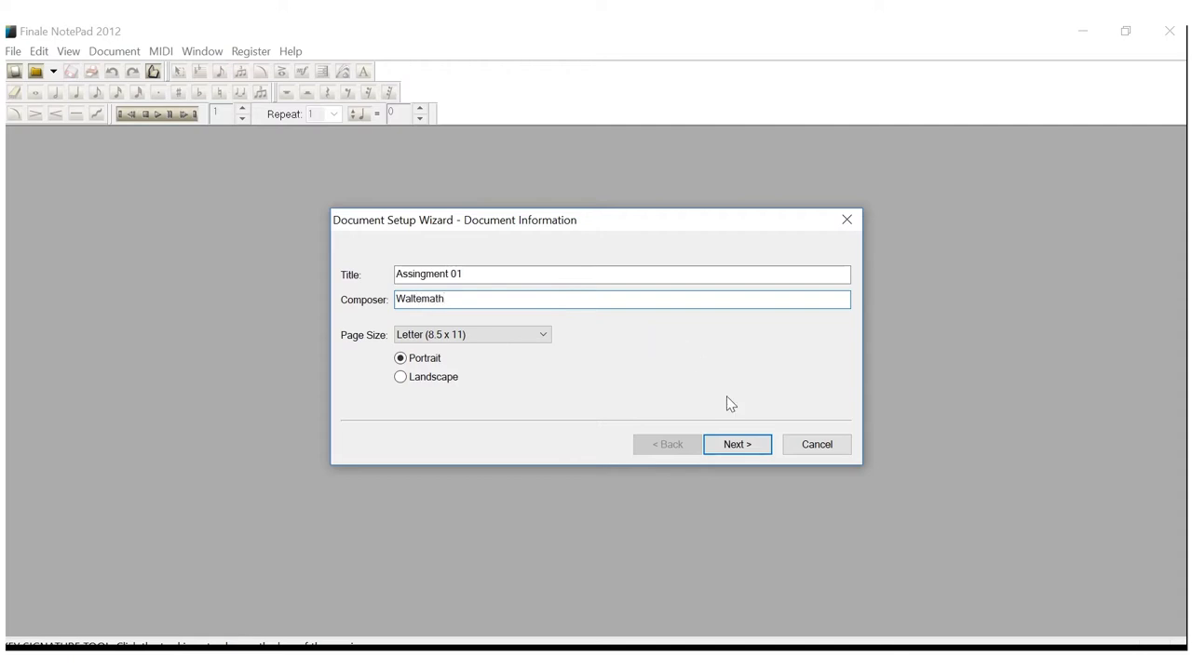
click(736, 445)
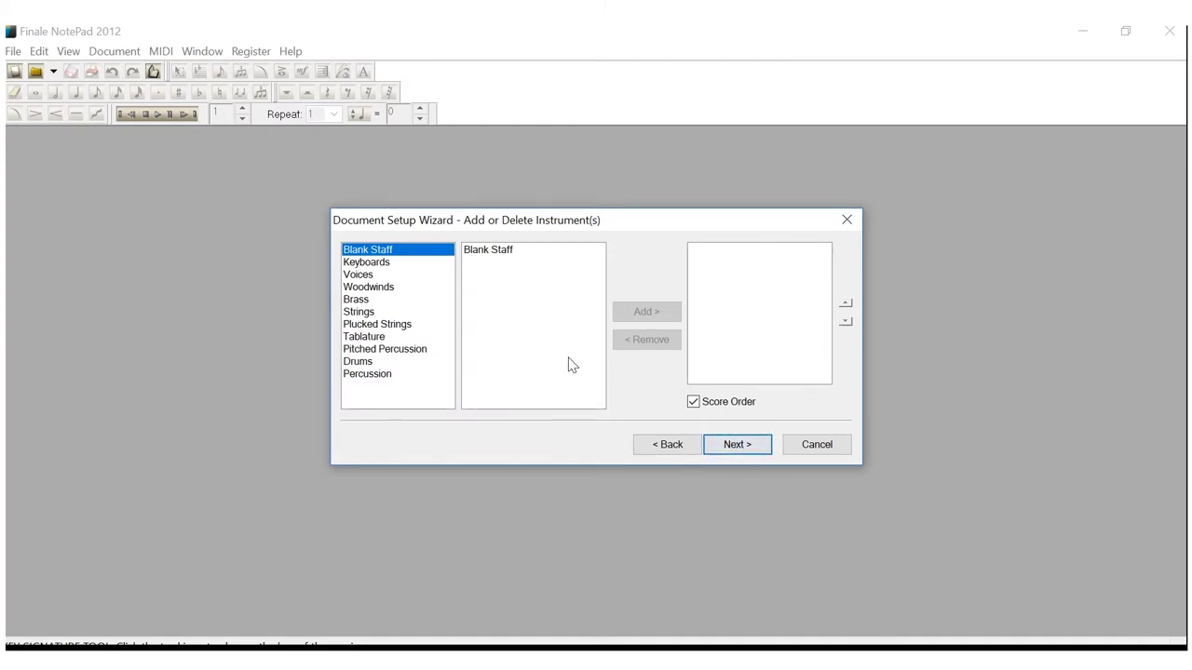
Add Piano from Keyboards as the instrument and advance to Score Settings
click(381, 266)
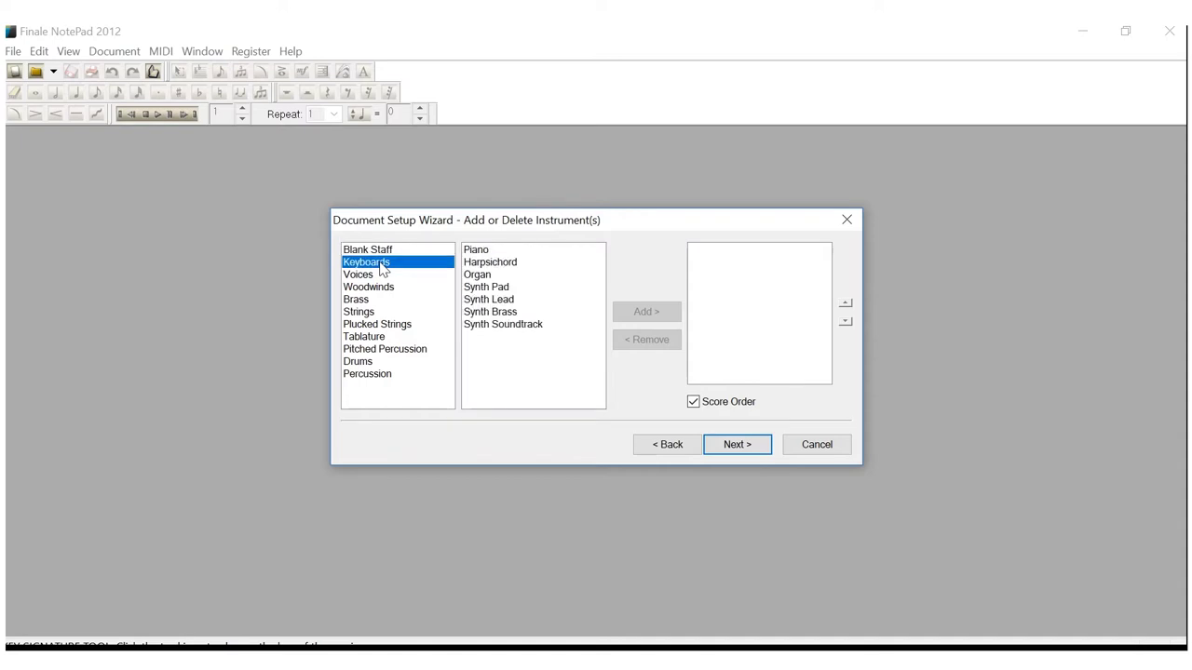
click(475, 252)
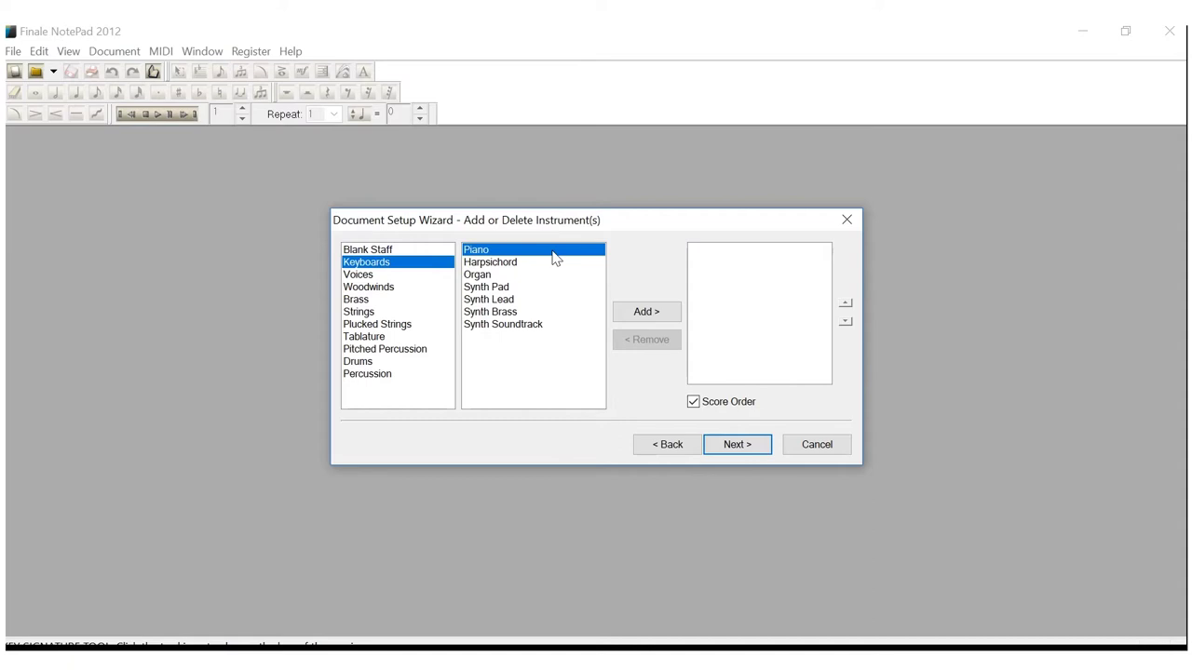
click(639, 314)
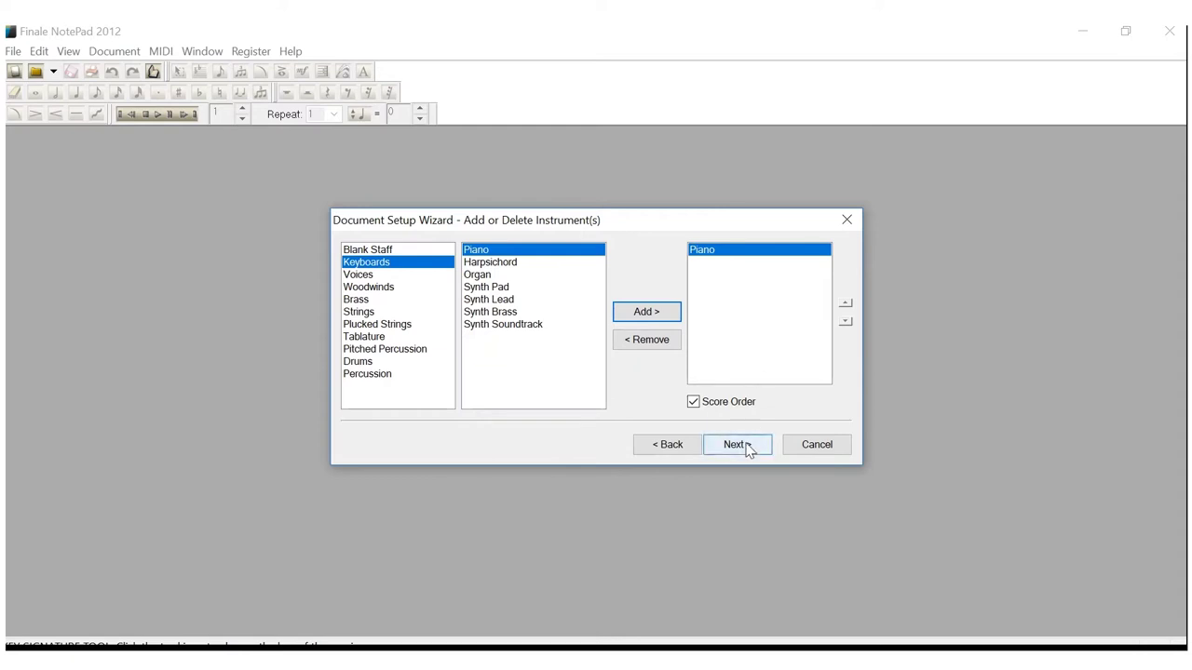
click(749, 451)
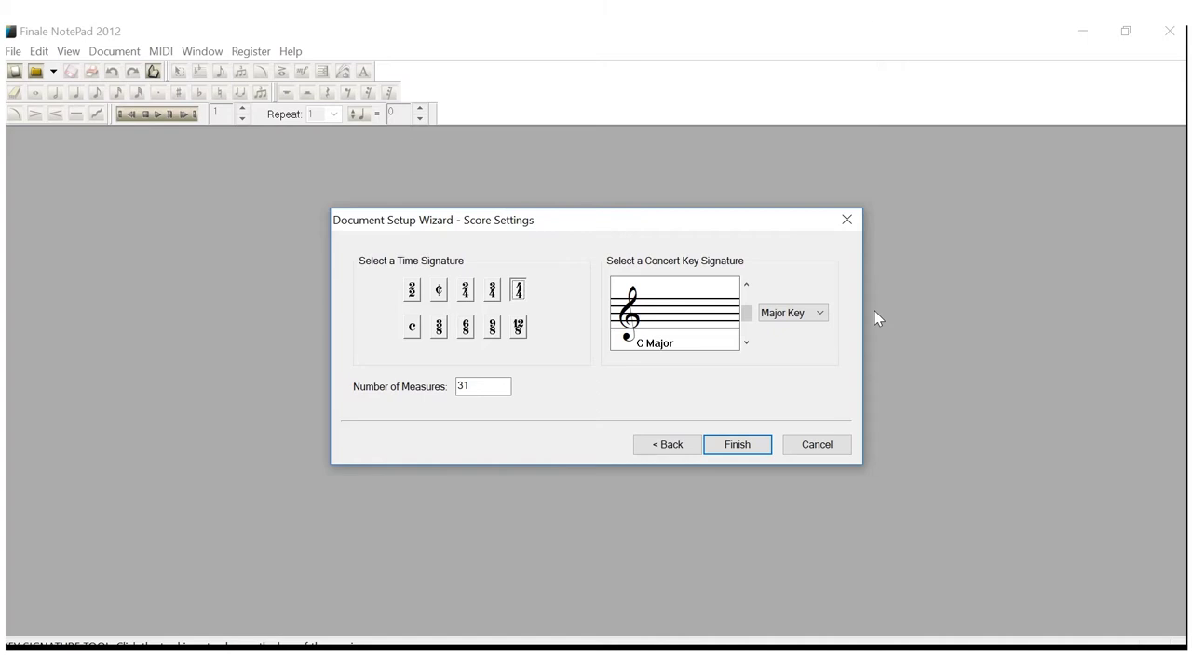
Change the measure count from 31 to 4 and finish creating the Piano grand staff score
click(480, 389)
key(BackSpace)
key(BackSpace)
text(4)
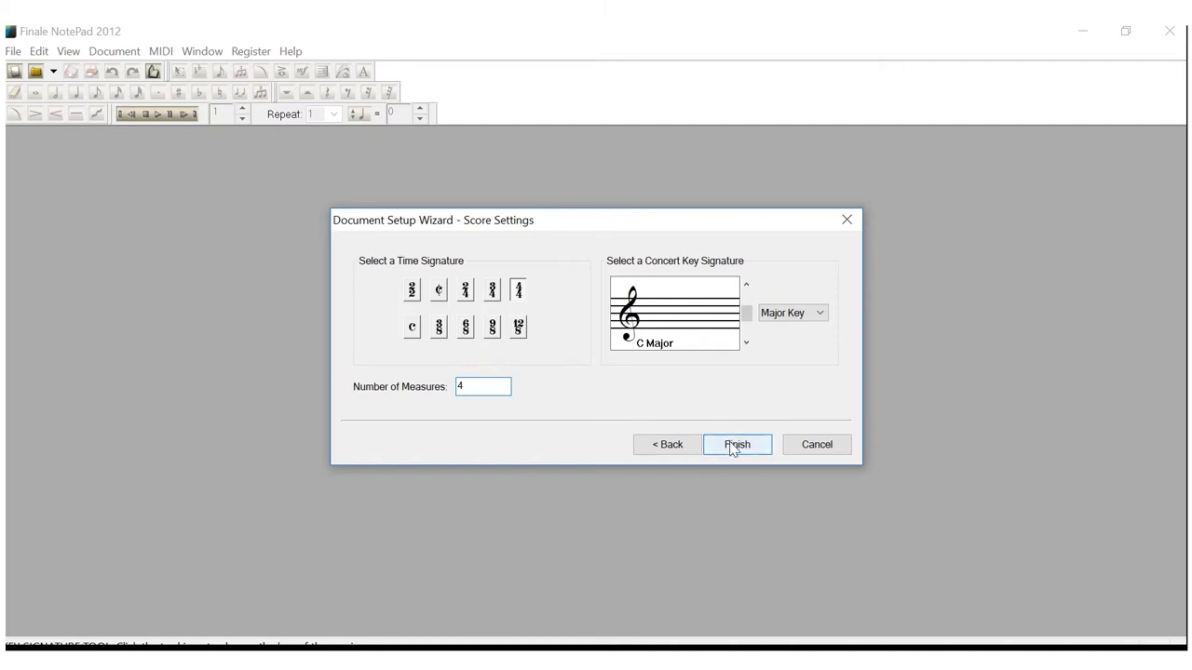
click(734, 445)
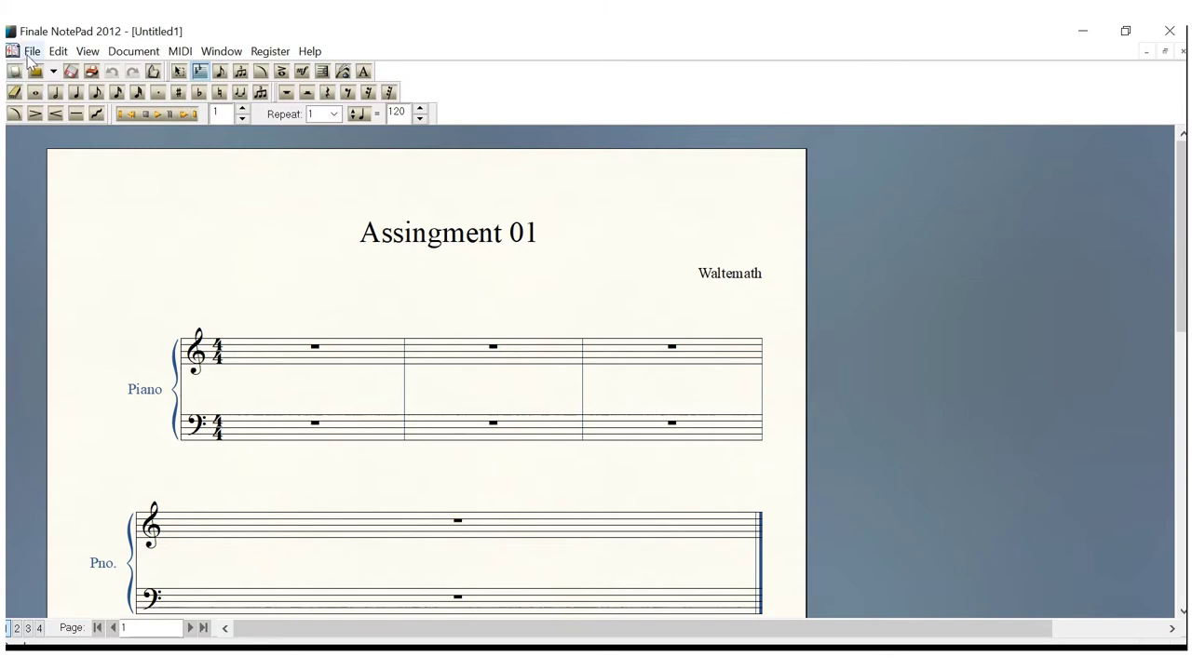
Print the grand staff score to the PDF printer
click(31, 52)
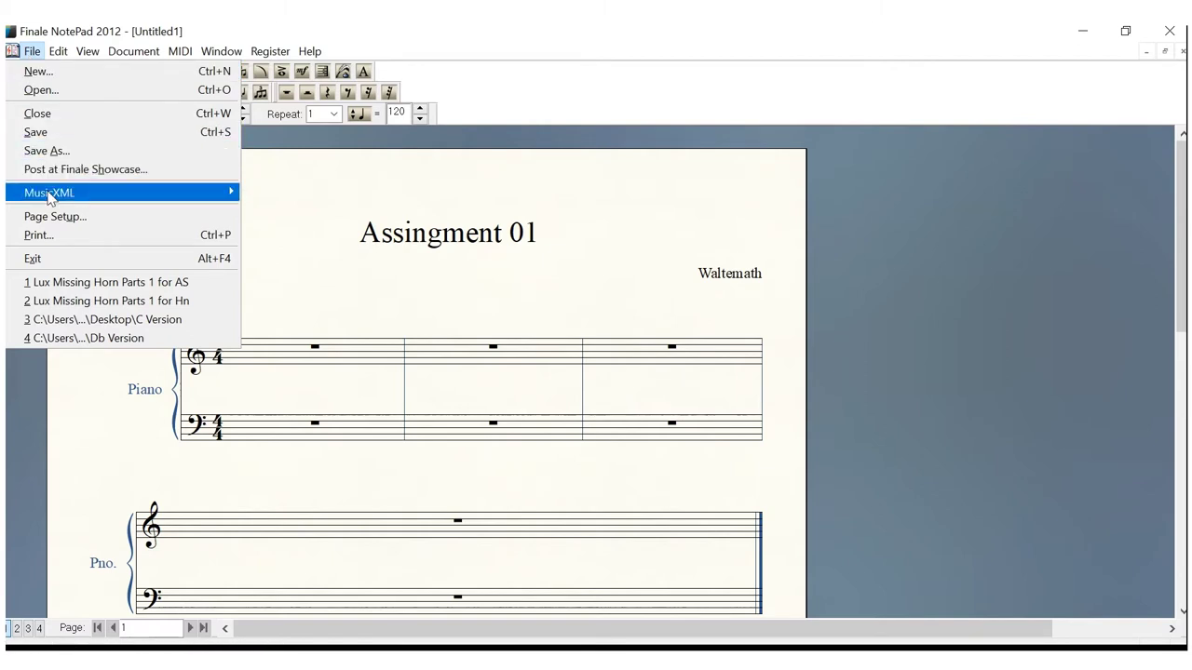
click(51, 236)
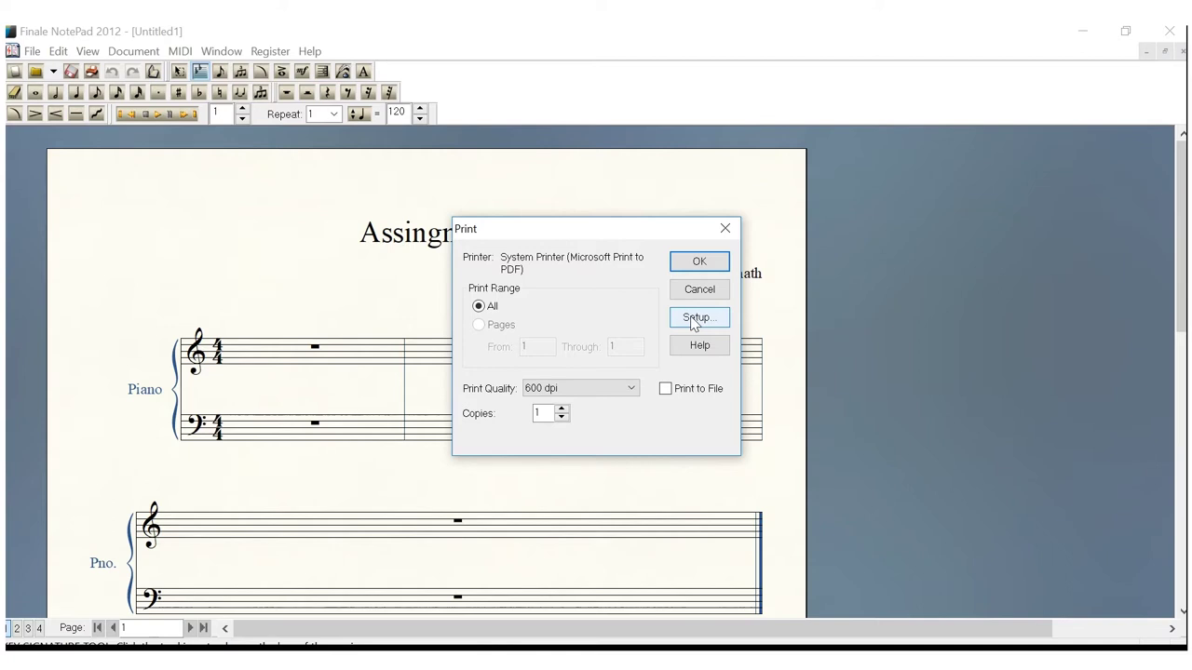
click(698, 262)
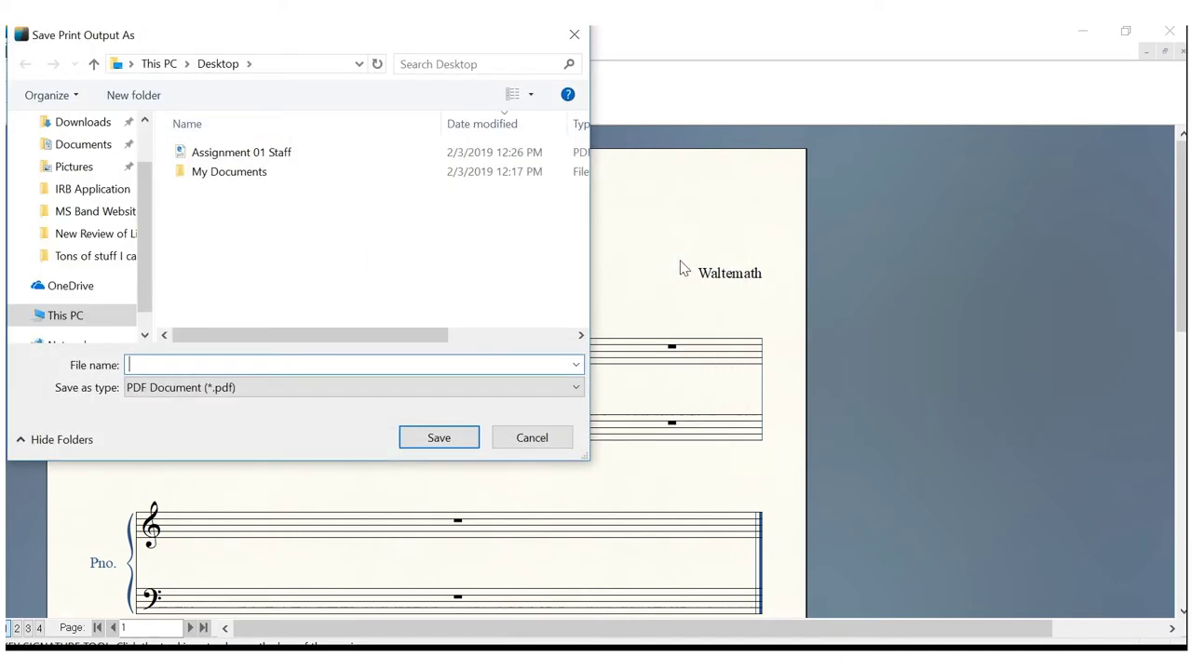
Save the PDF output on the Desktop as 'Assignment 01 Grand Staff'
scroll(142, 240, up, 2)
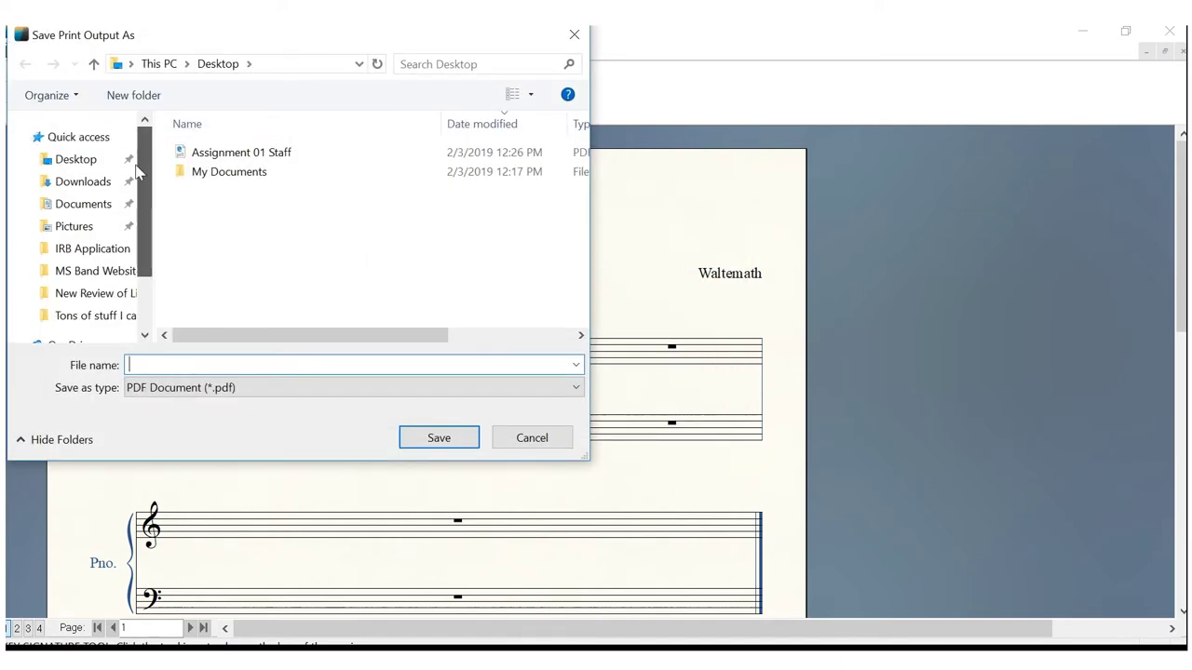
click(98, 165)
click(196, 363)
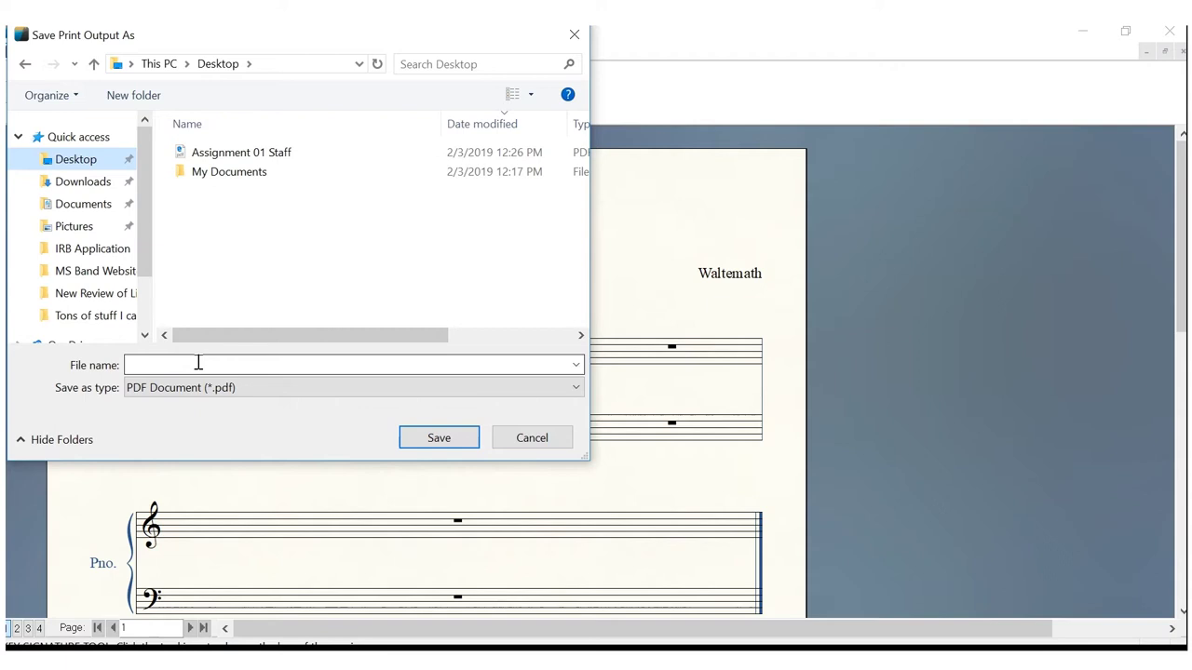
text(Assign)
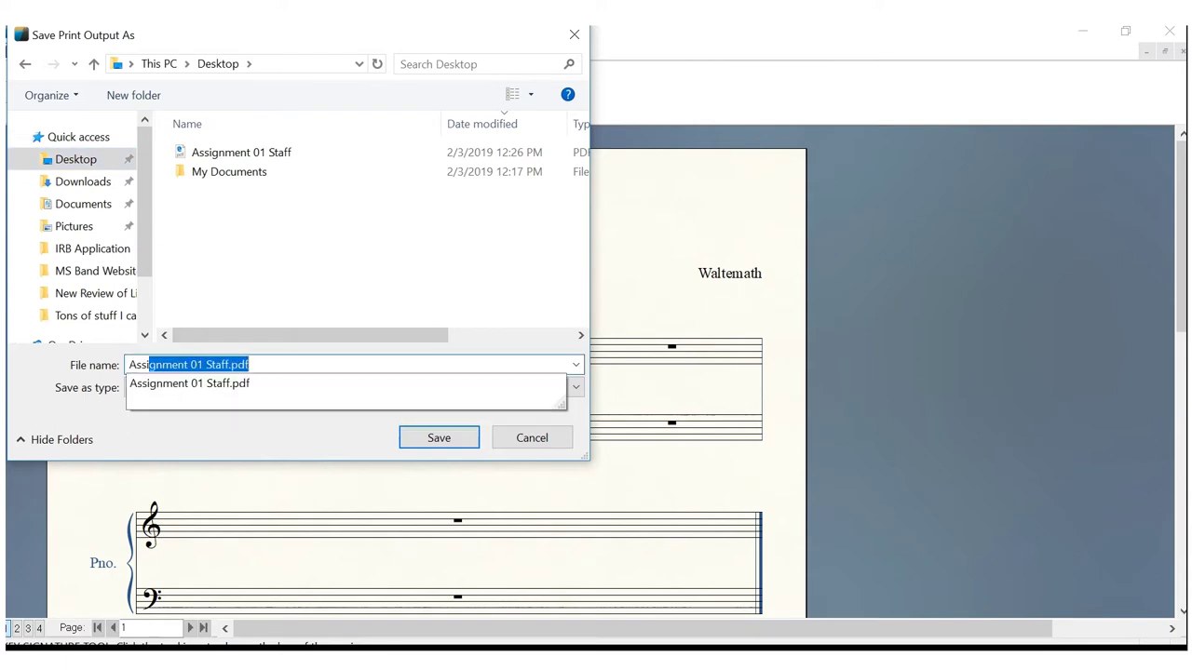
text(ment 01 G)
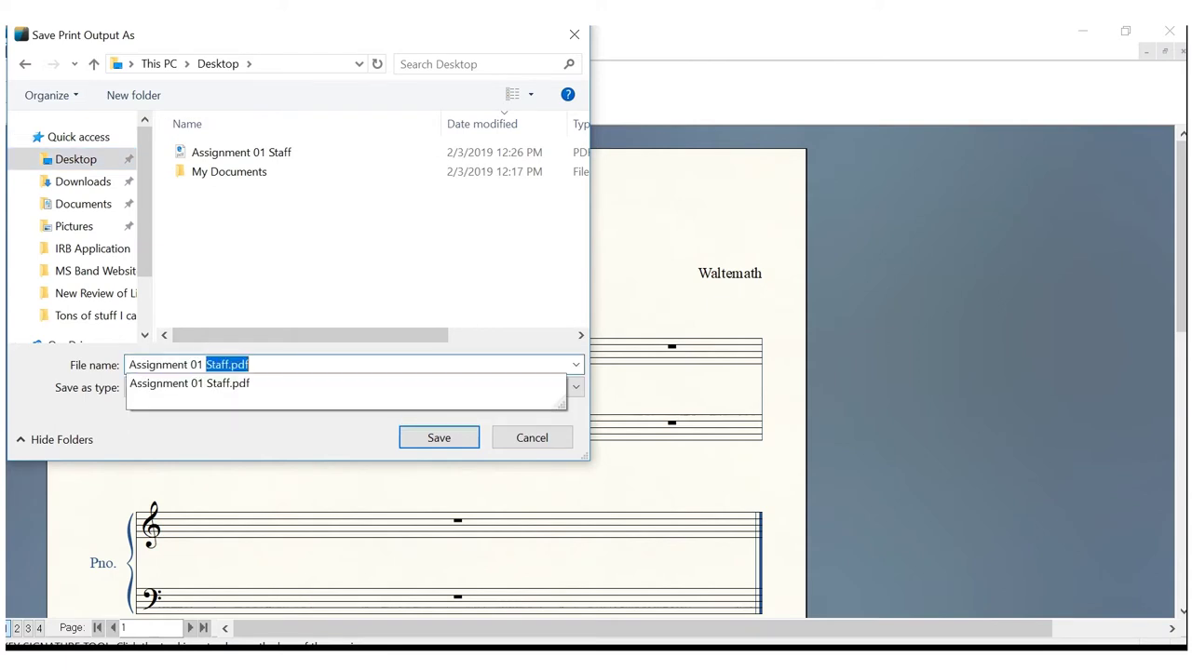
text(rand S)
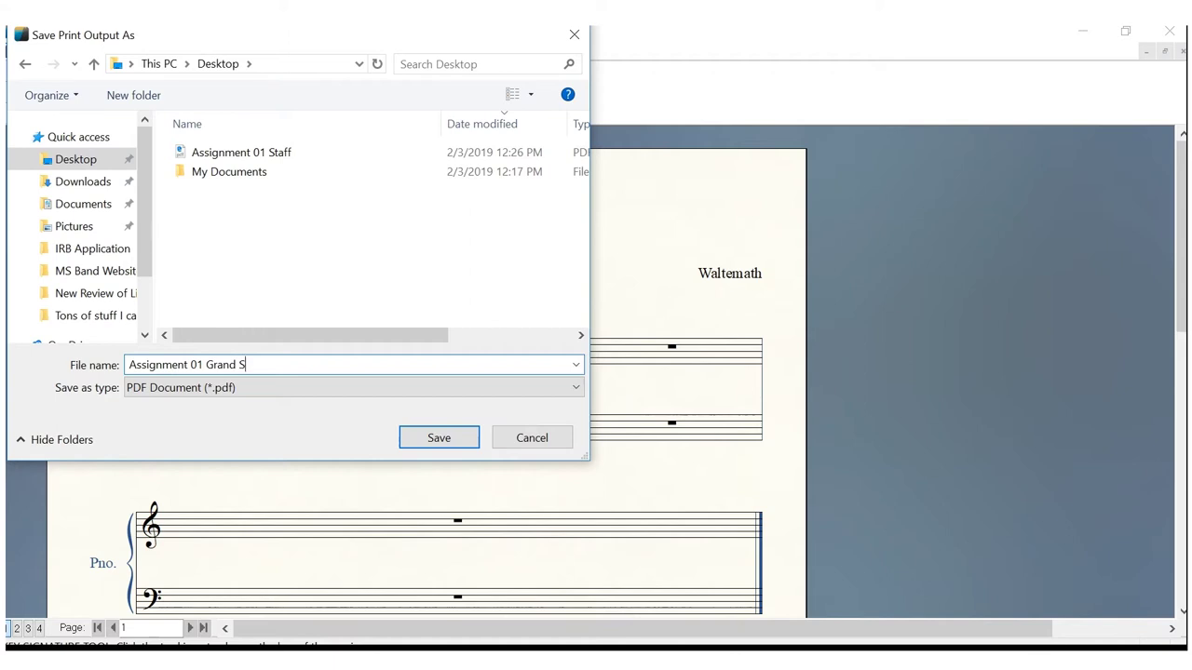
text(taff)
click(427, 443)
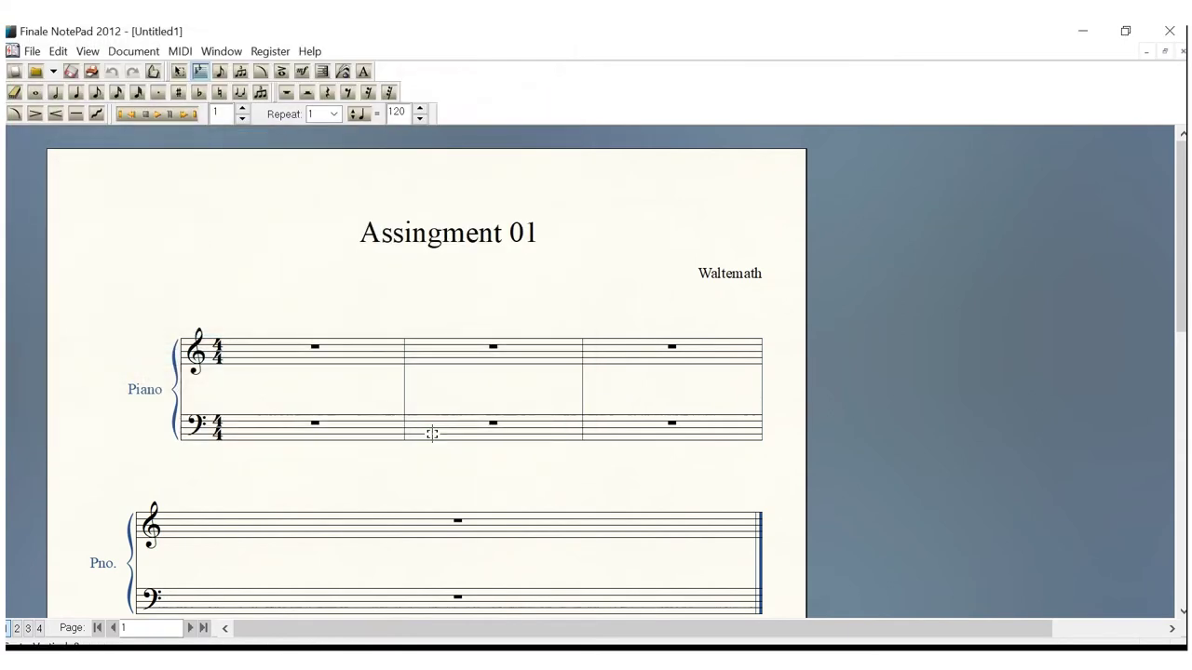
Minimize Finale NotePad, then close it without saving changes to Untitled1
mouse_move(1169, 31)
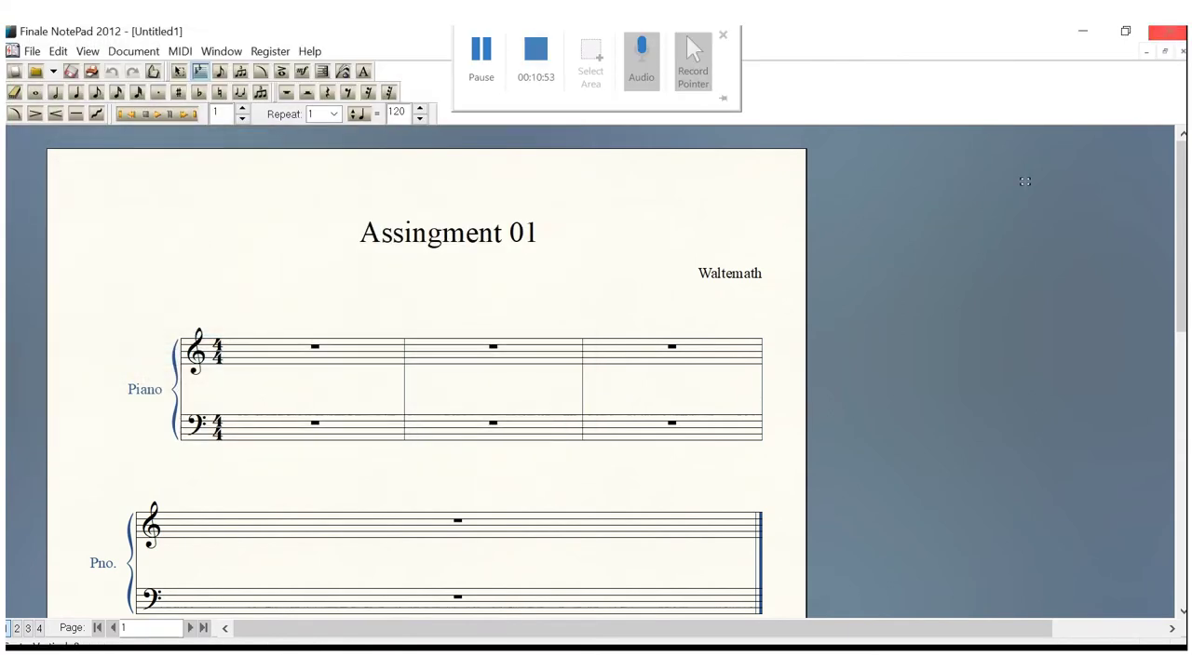
click(1085, 37)
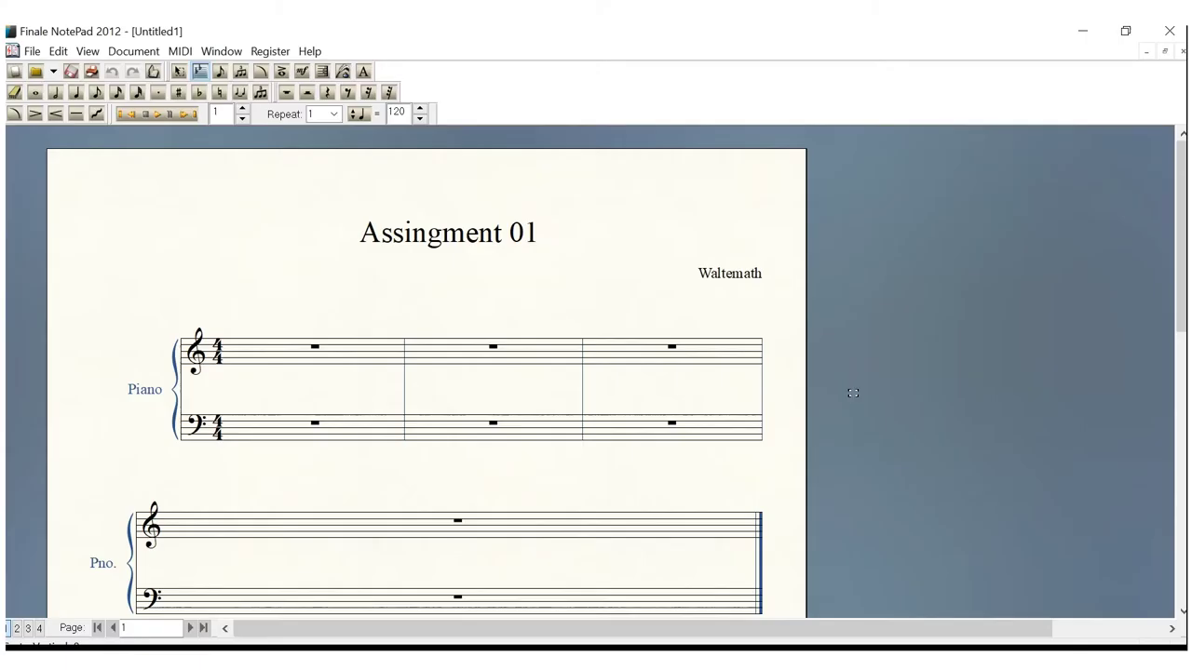
click(1170, 33)
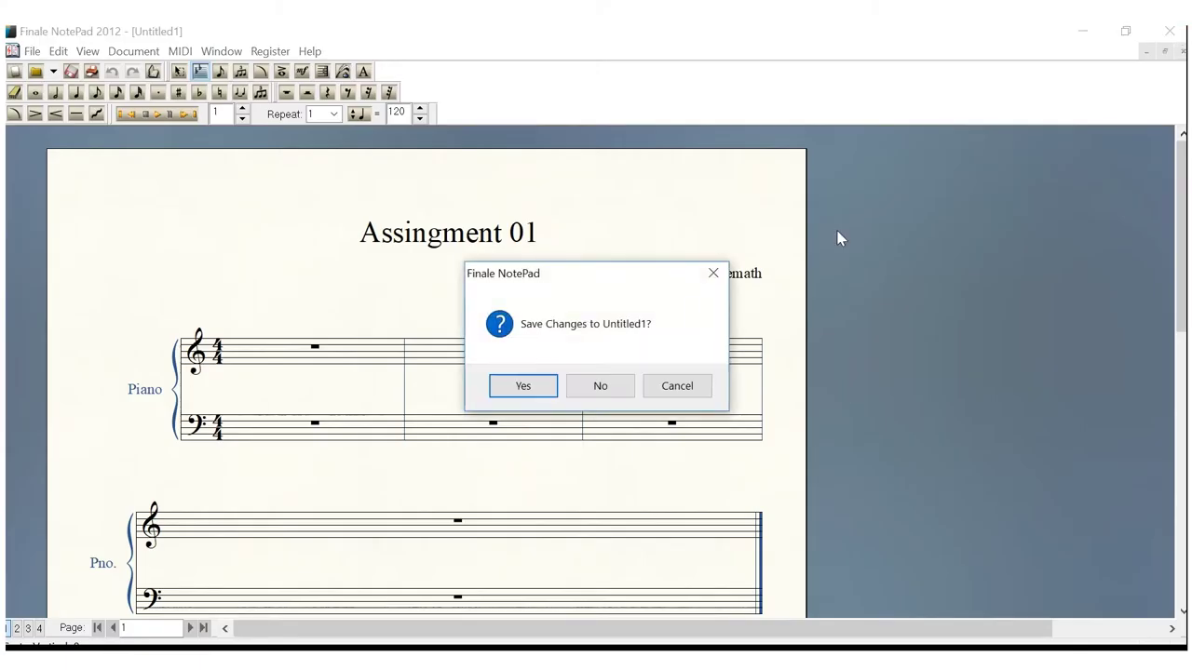
click(601, 389)
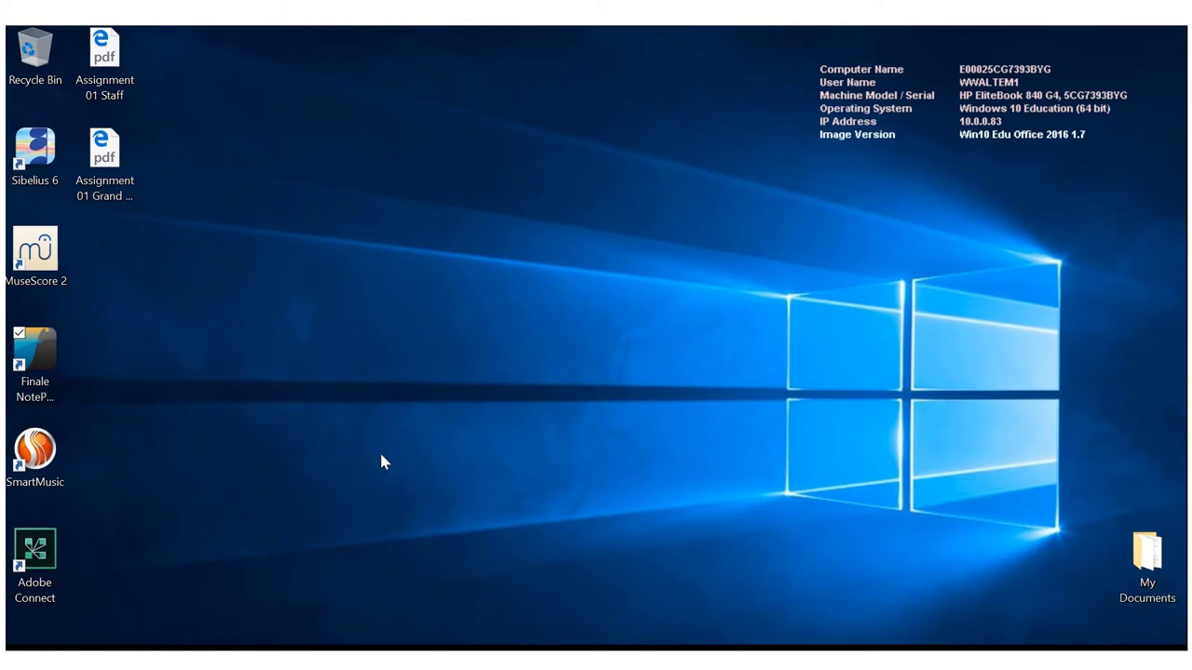
Launch Microsoft Edge and load the pasted Introduction to Music Theory course site address
key(super)
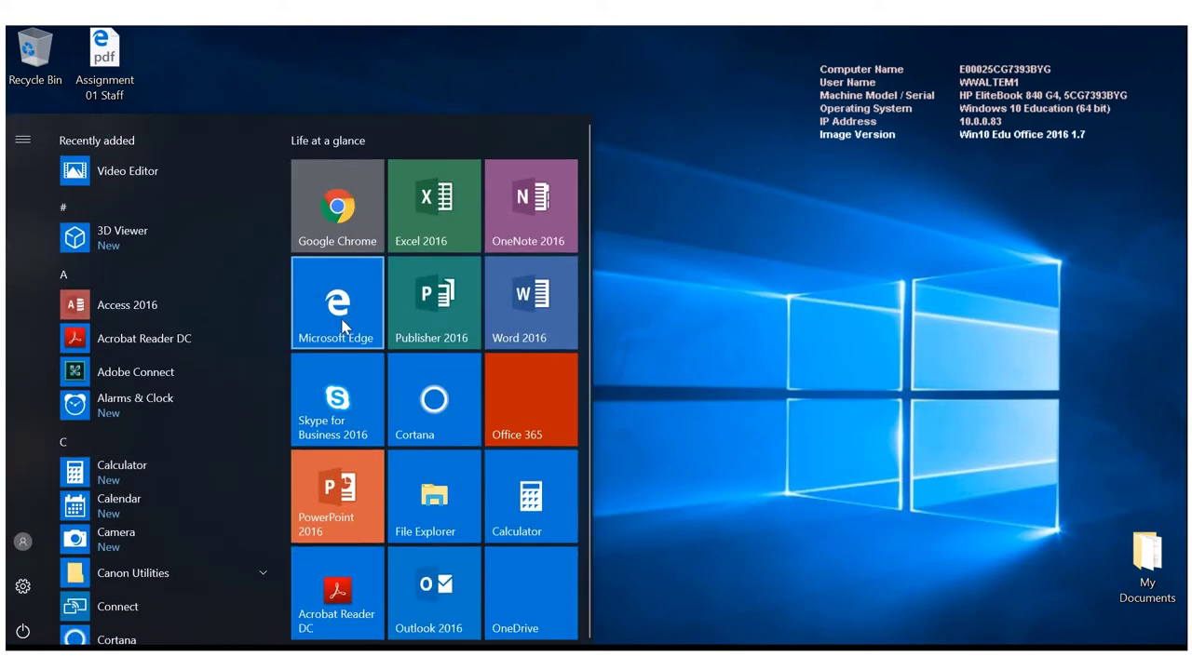
click(344, 325)
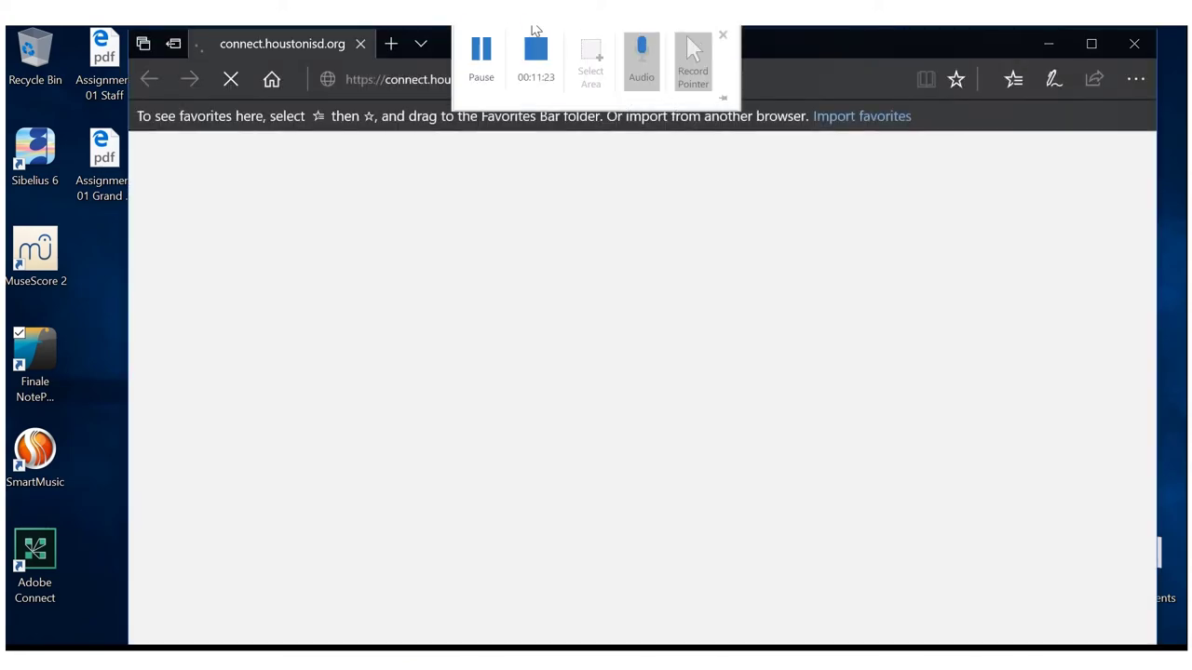
click(652, 82)
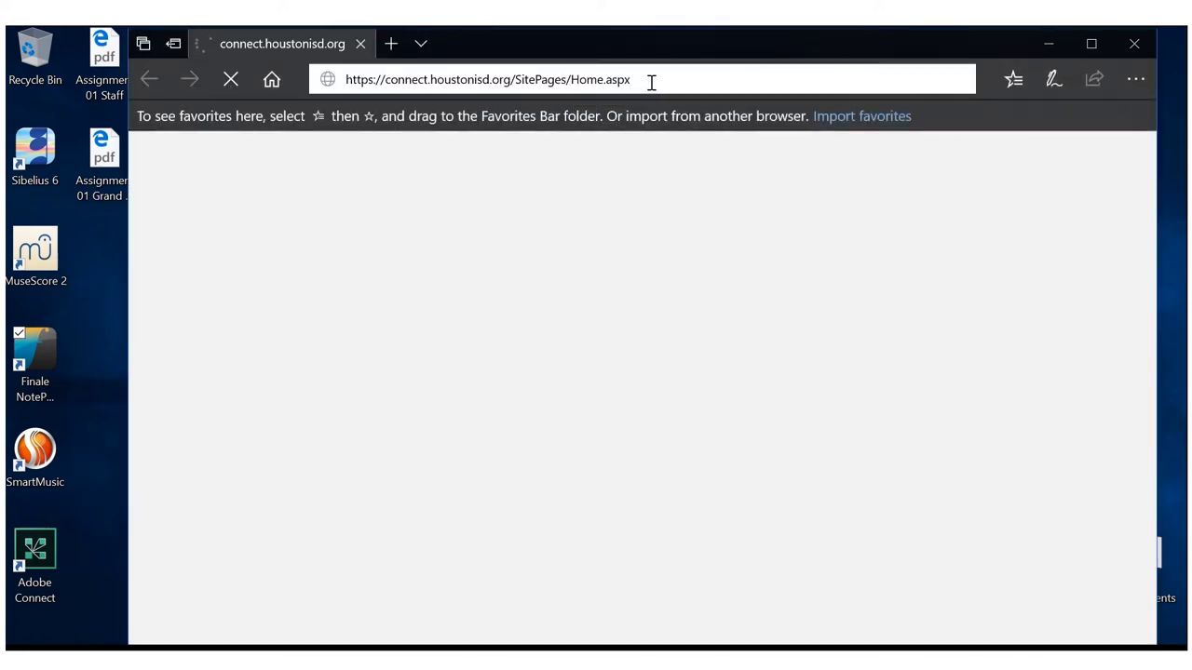
text(https://sites.google.com/view/introduction-to-music-theory)
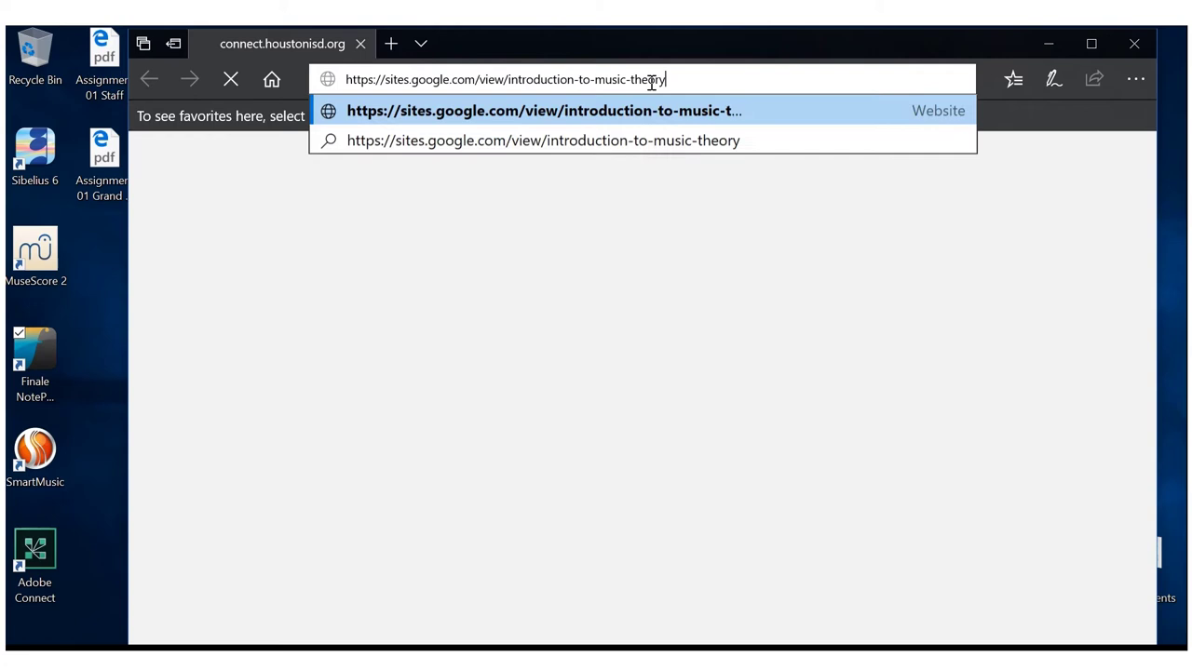
key(Return)
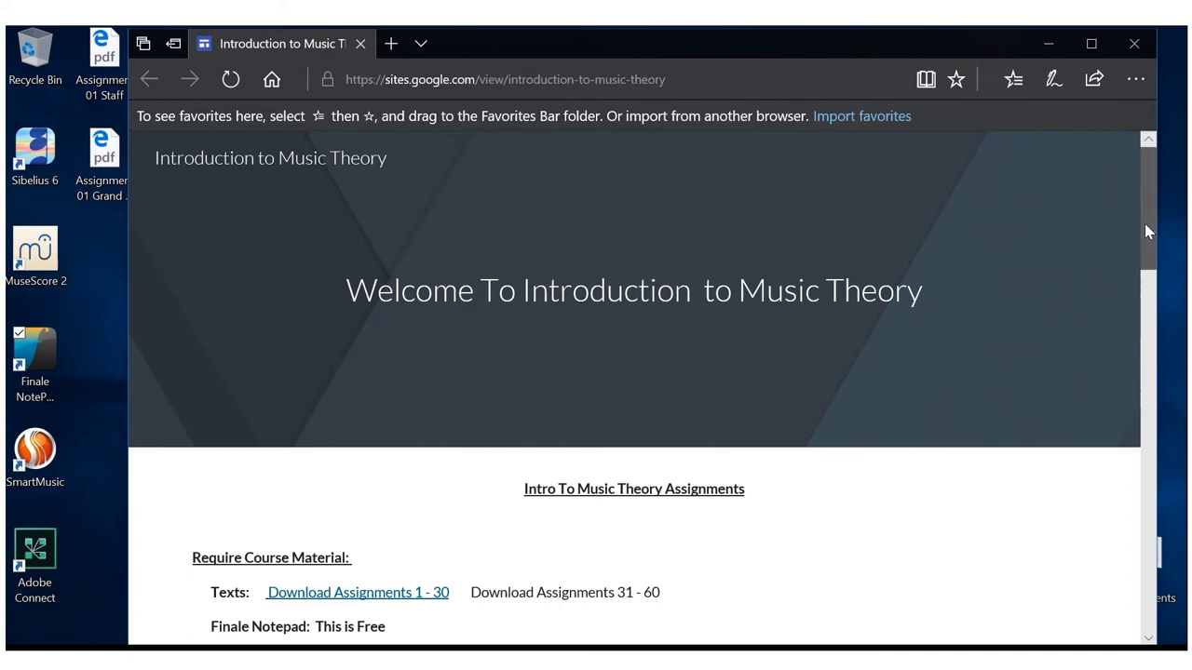
Scroll to Course Introduction and follow the Assignment 01 'Click Here' link
drag(1147, 230, 1147, 380)
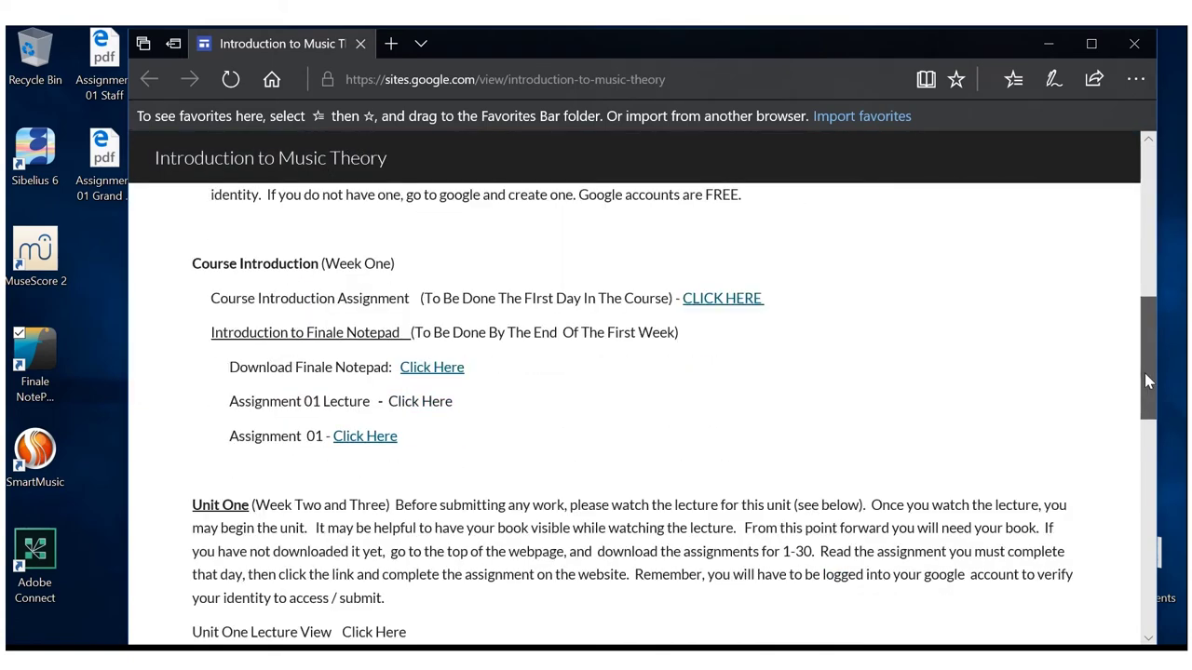
click(379, 440)
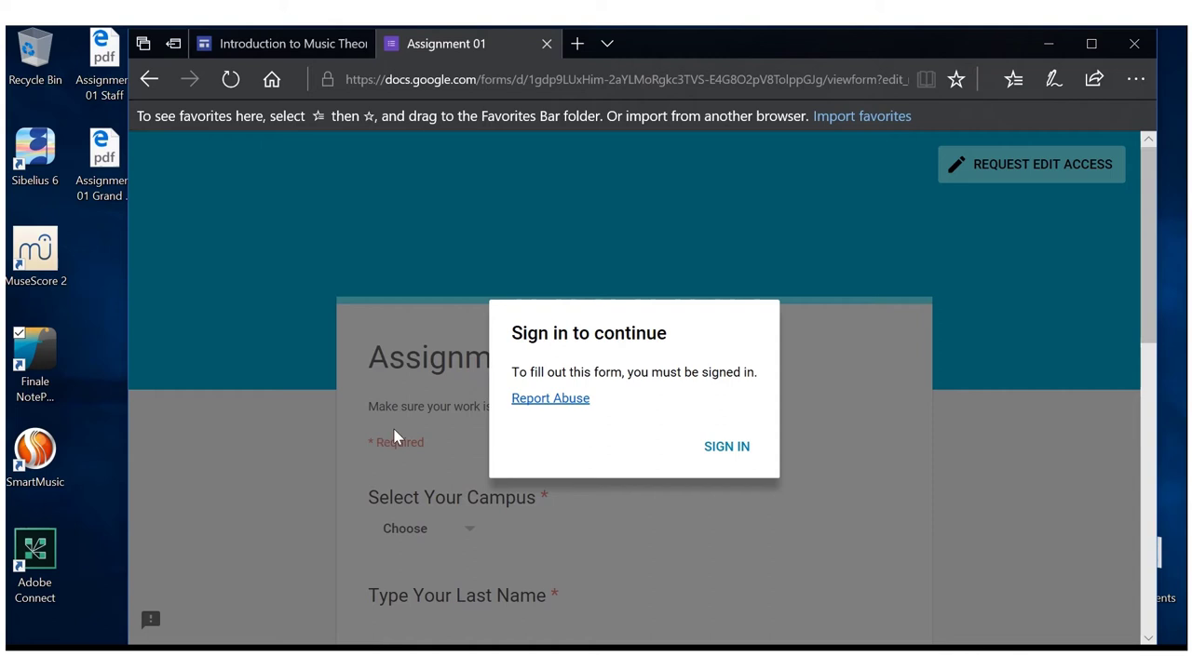
Start Google sign-in and enter the course account's e-mail name
click(739, 456)
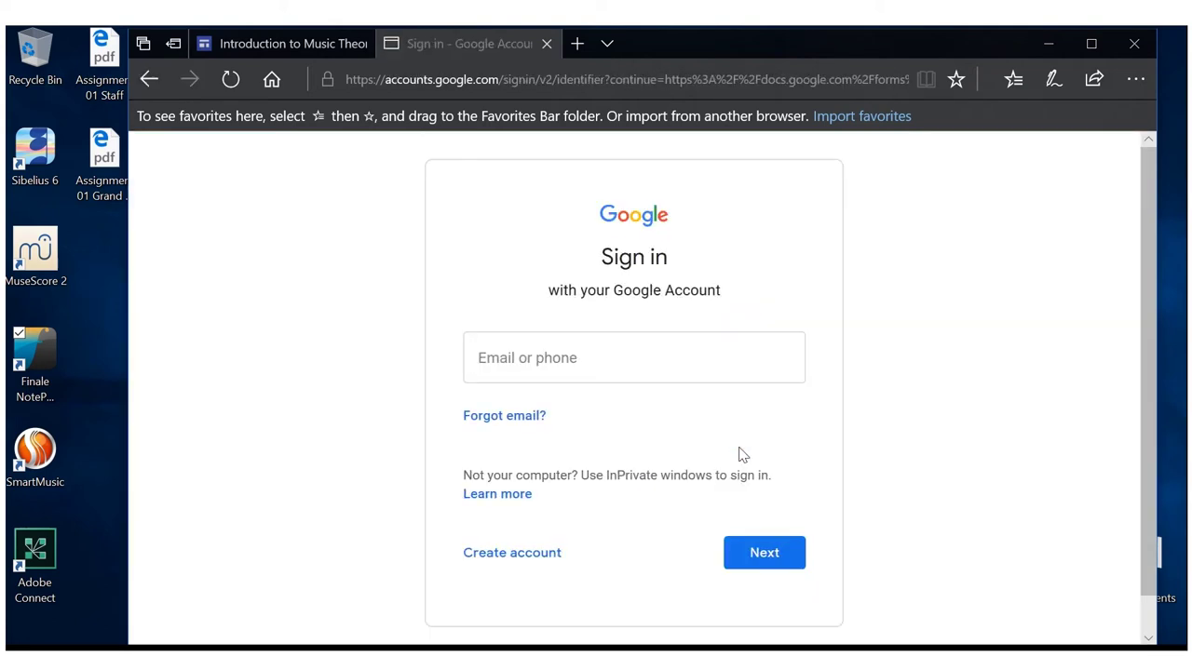
click(638, 367)
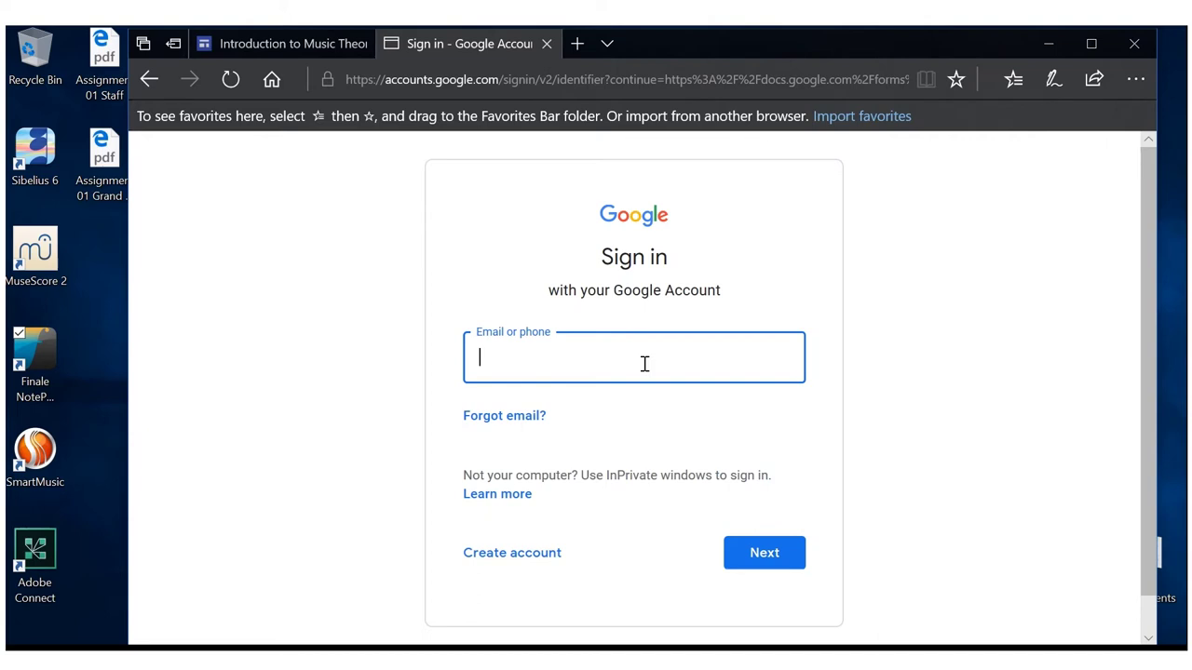
text(musicth)
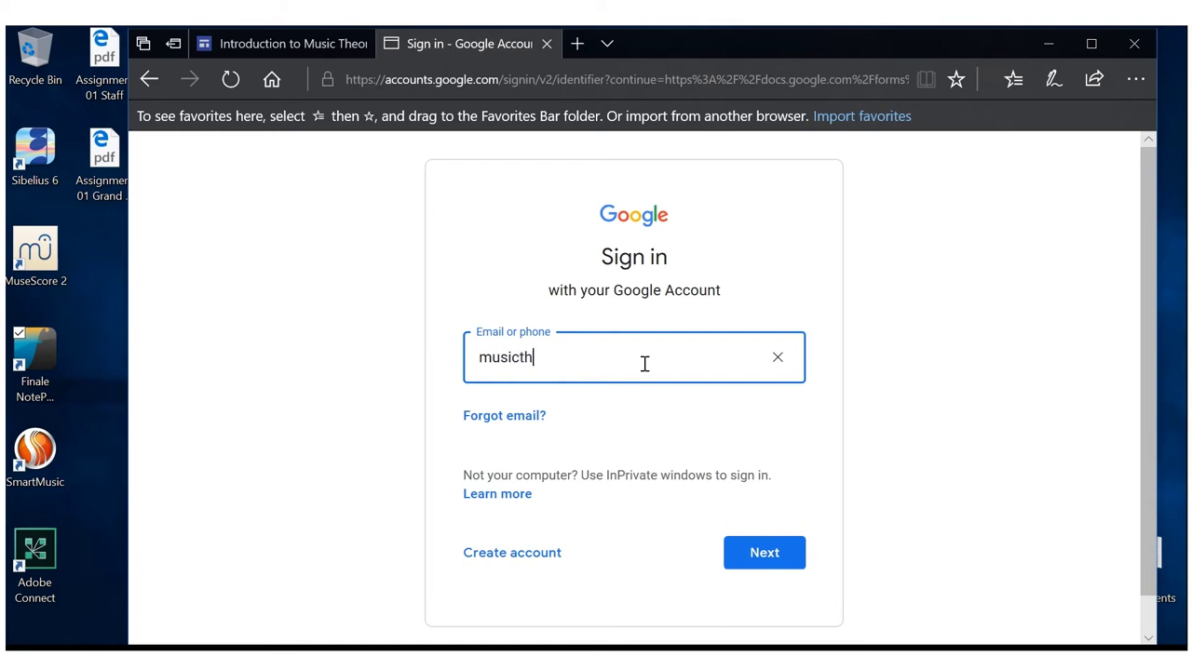
key(BackSpace)
key(BackSpace)
key(BackSpace)
key(BackSpace)
key(BackSpace)
key(BackSpace)
key(BackSpace)
key(Return)
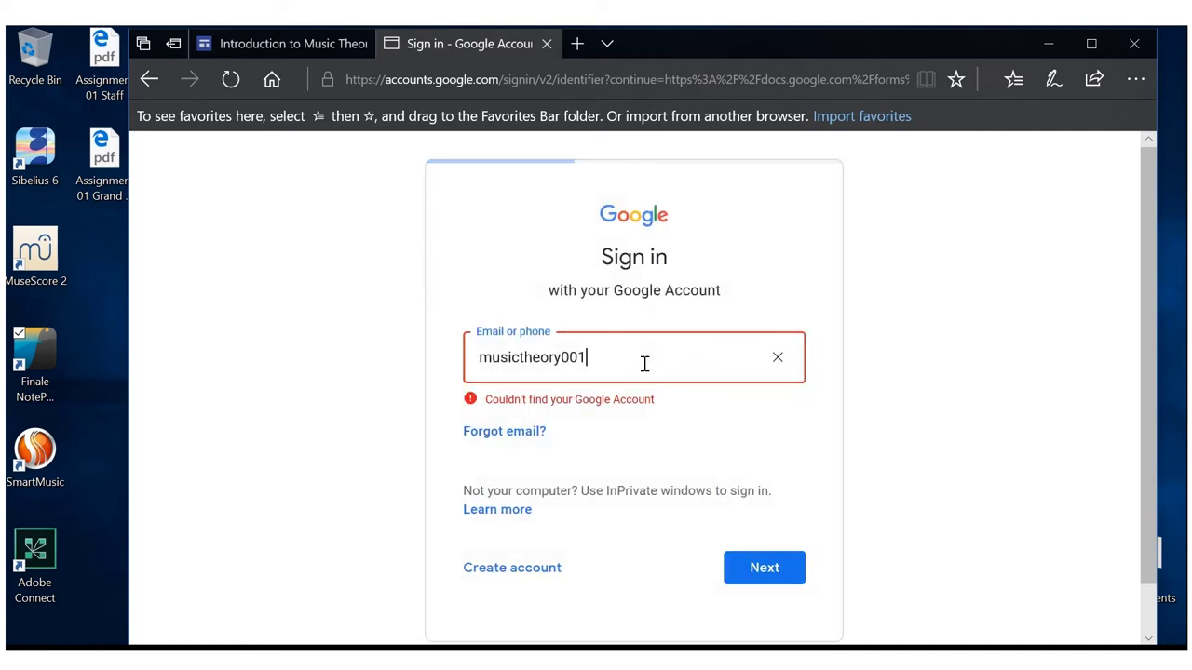
Correct the account name's missing prefix, then enter the account password
click(480, 359)
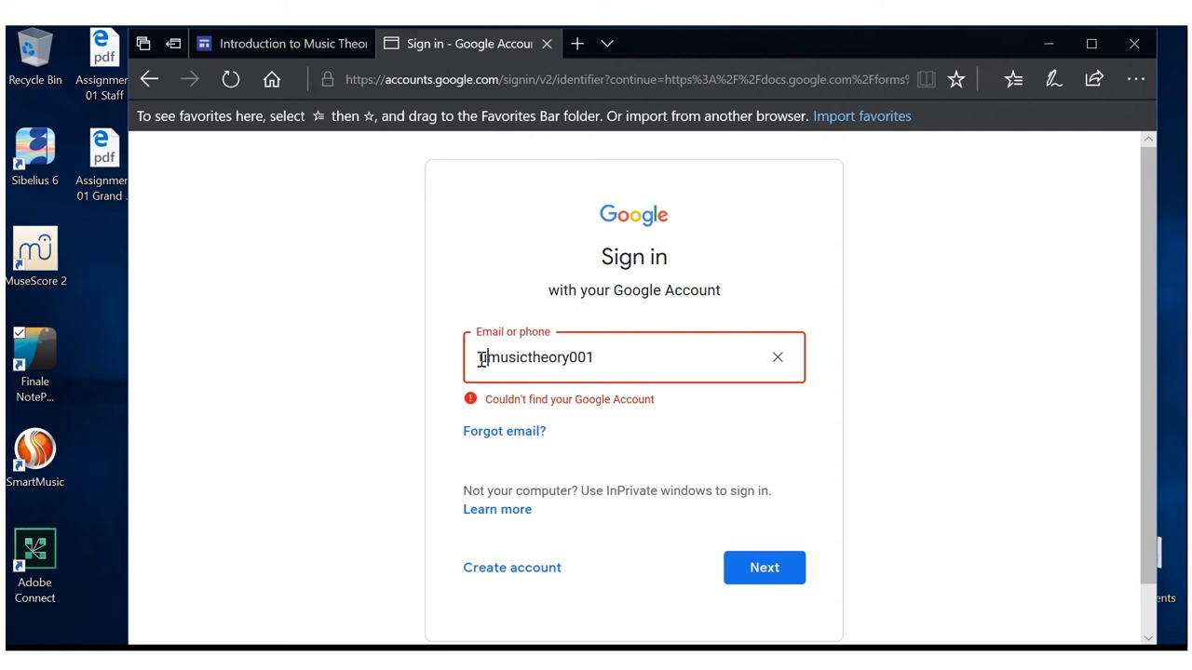
text(Intro)
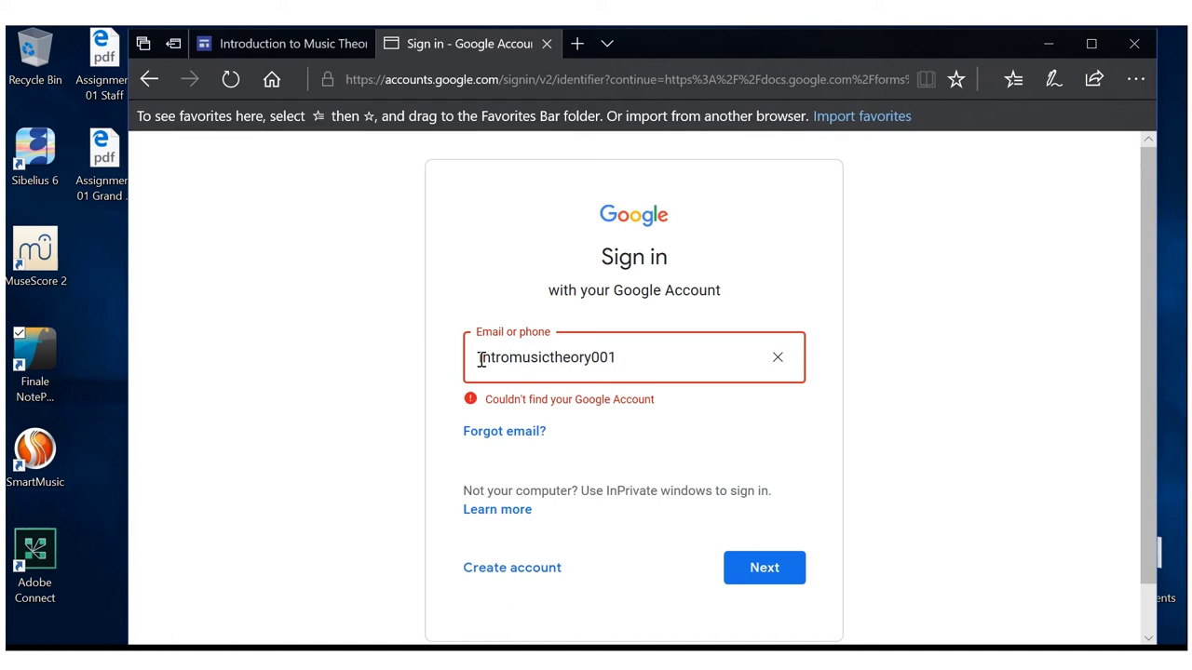
text(to)
key(Return)
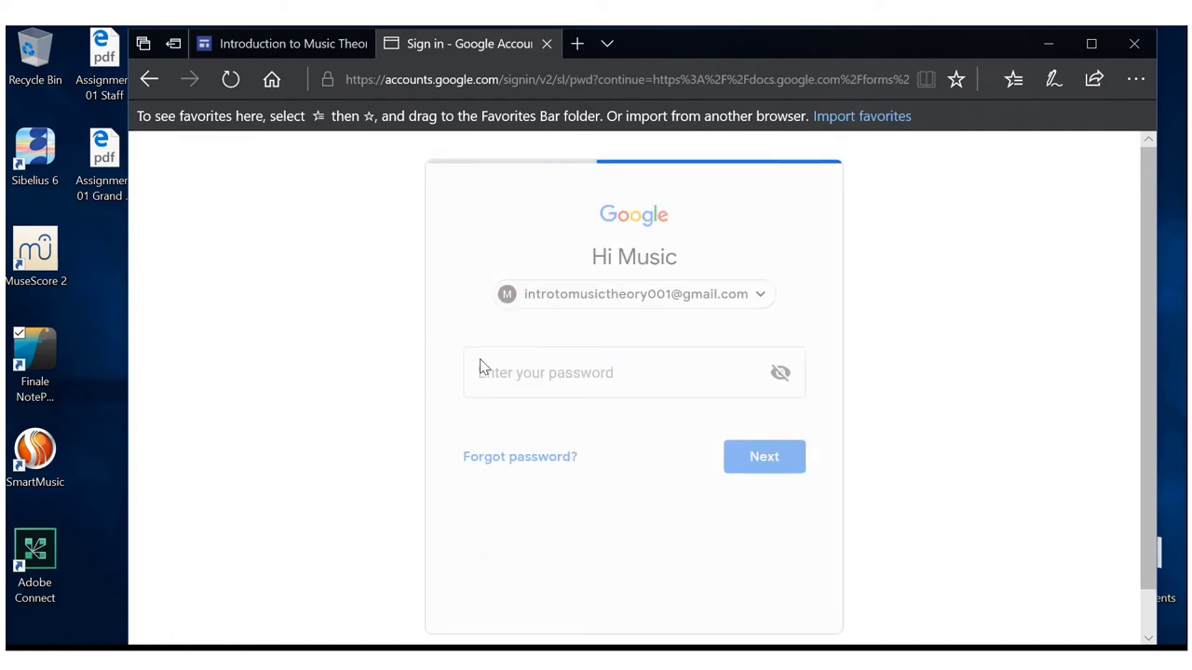
text(••••••)
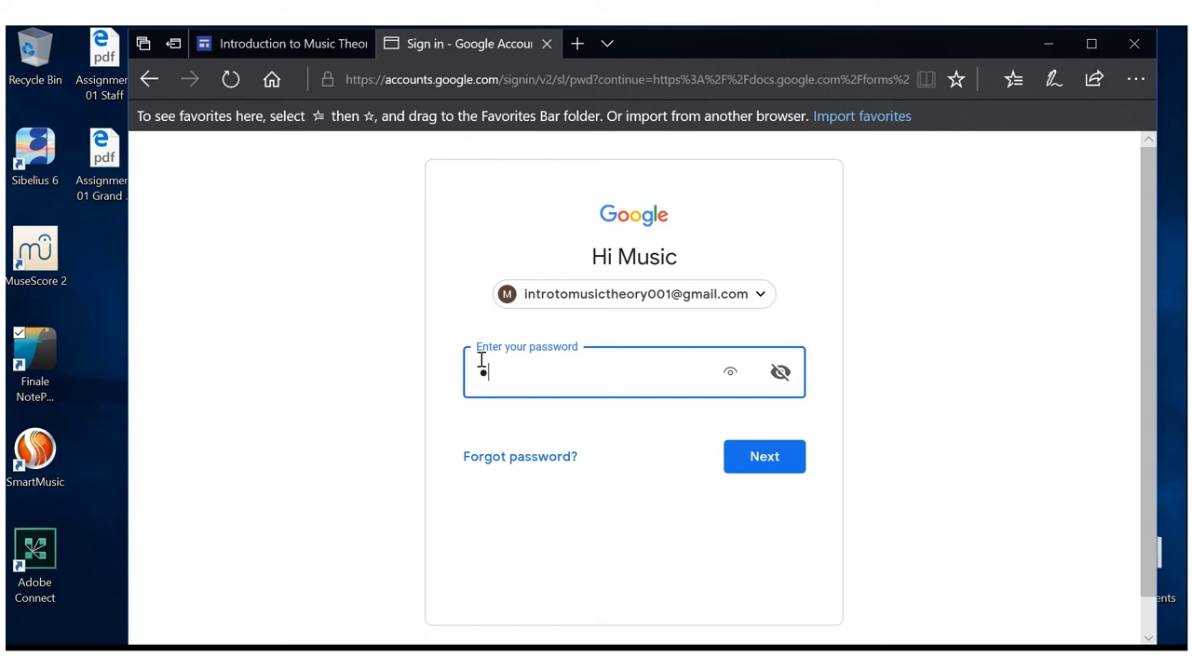
text(•••)
key(Return)
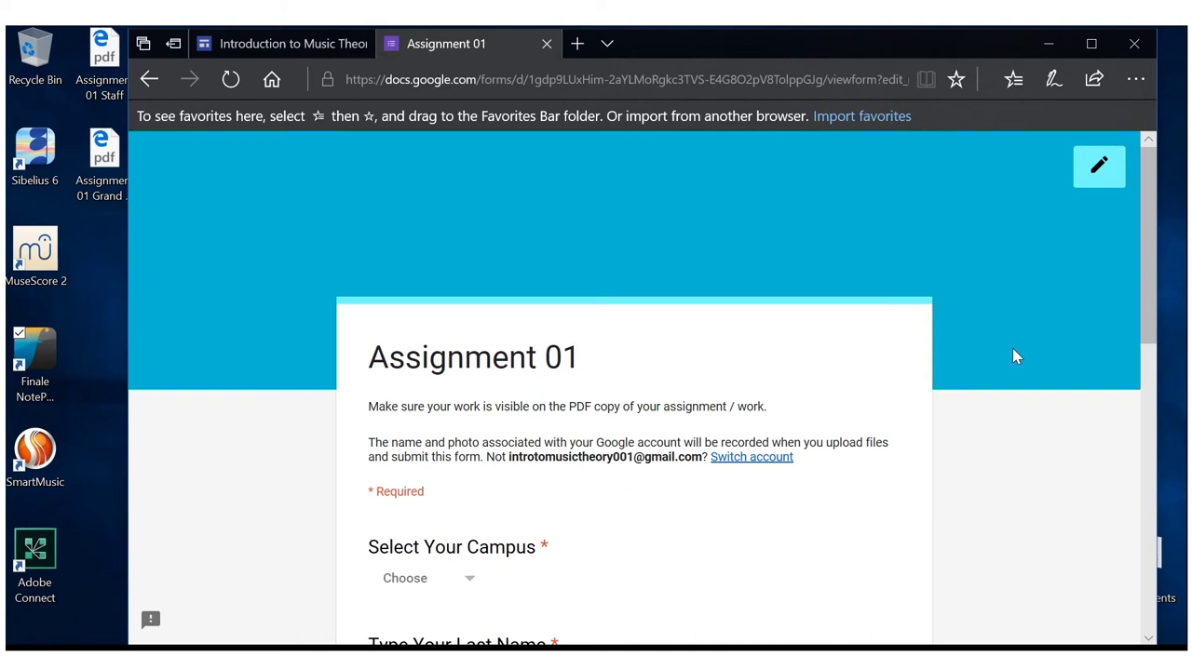
Choose Bellaire as the campus and enter the student's last name
drag(1148, 275, 1159, 354)
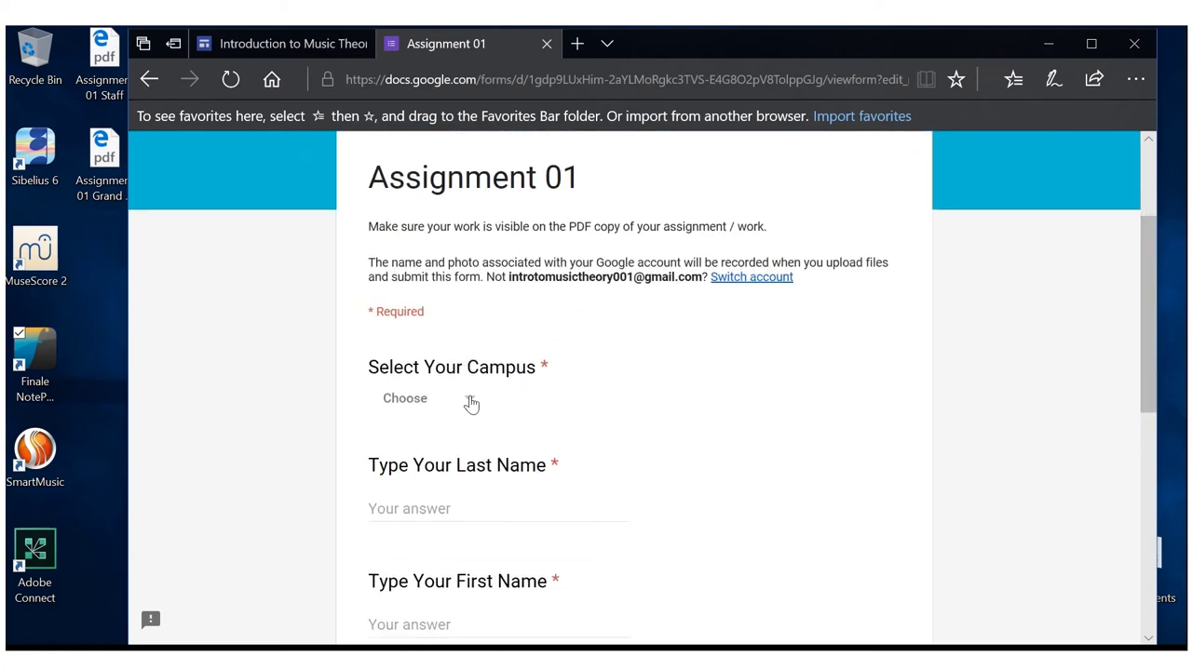
click(471, 404)
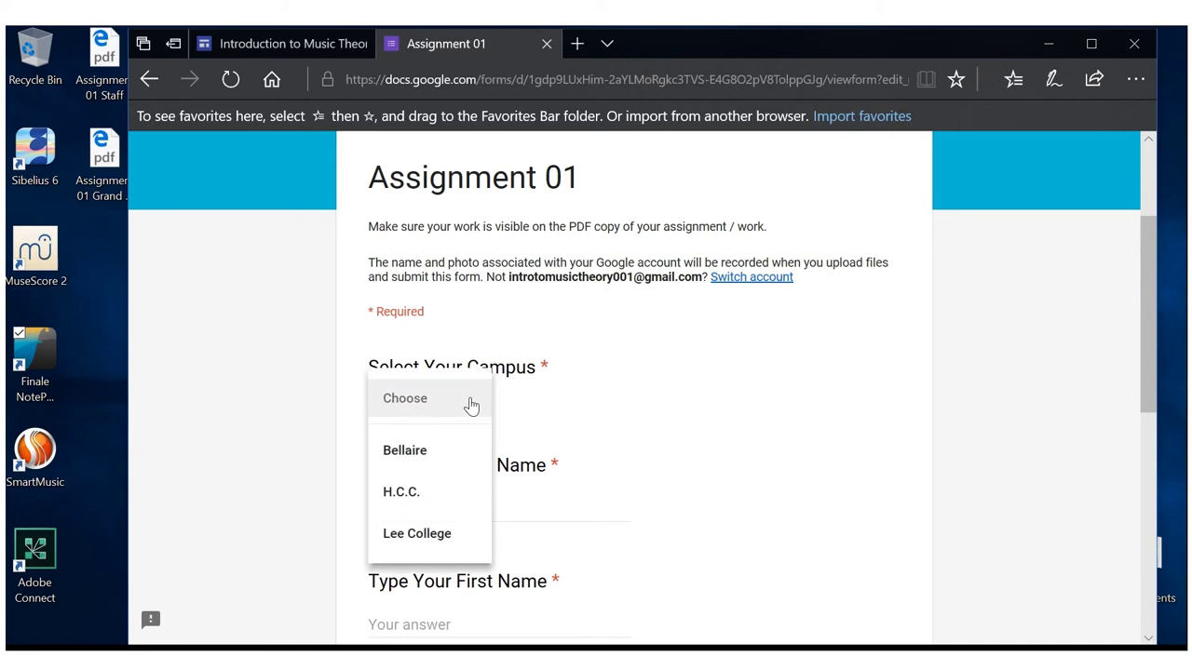
click(444, 465)
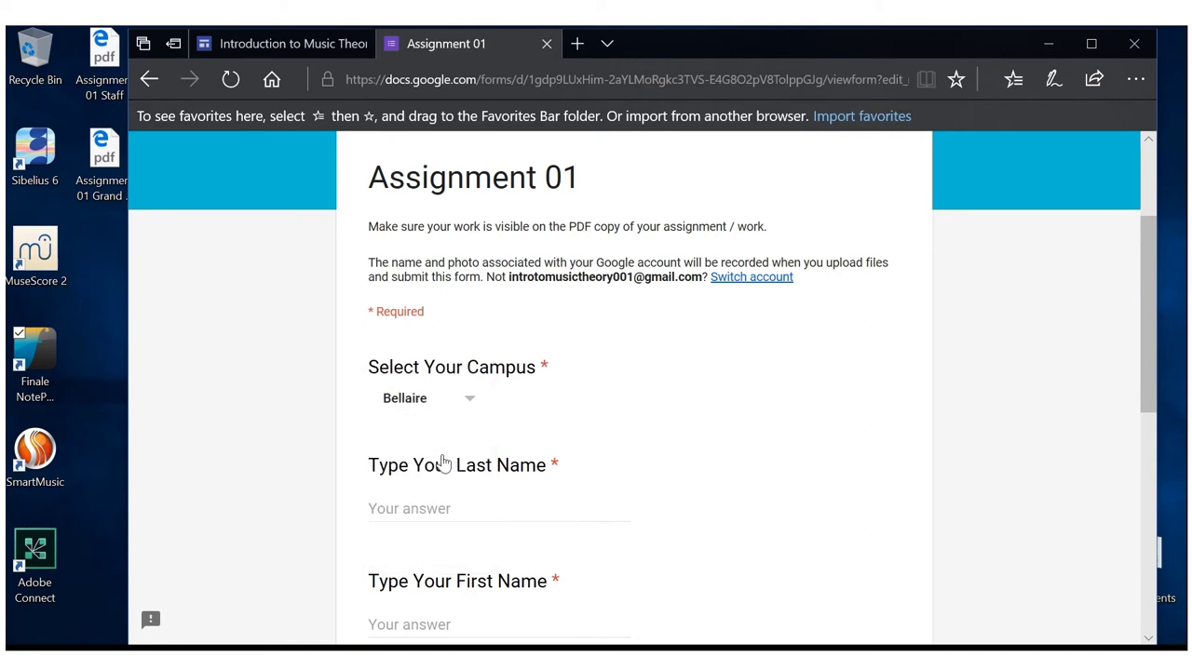
click(450, 511)
text(Wa)
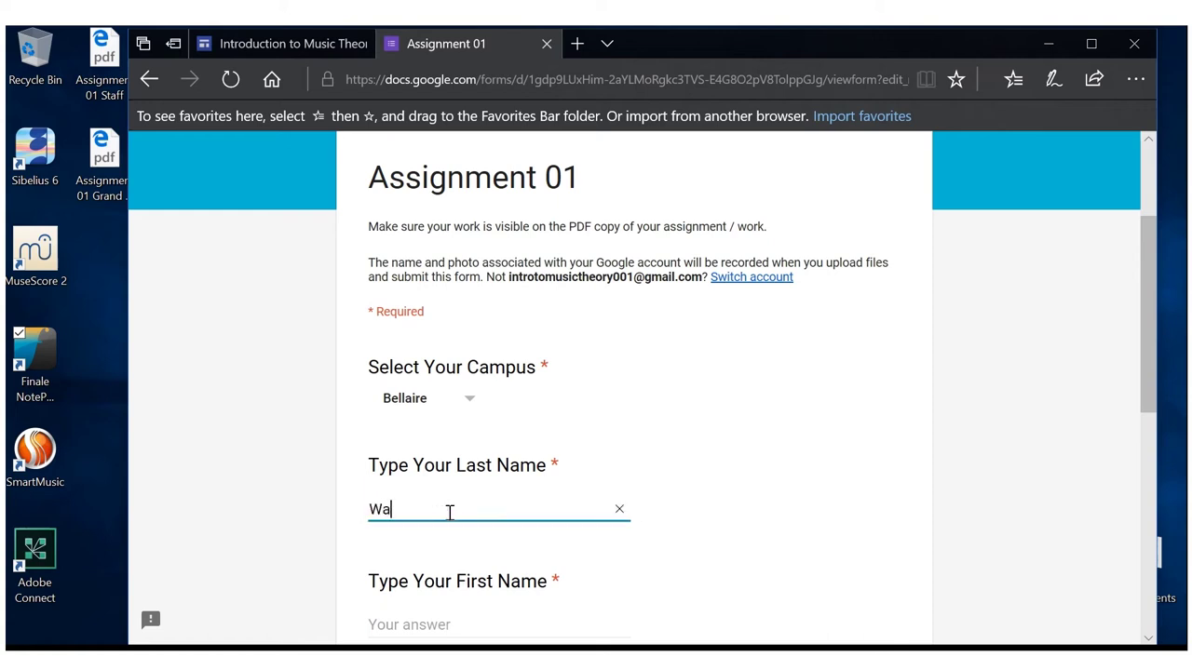
text(ltemath)
Fill in the student's first name, student I.D. and feedback e-mail address
drag(1144, 353, 1145, 427)
click(565, 432)
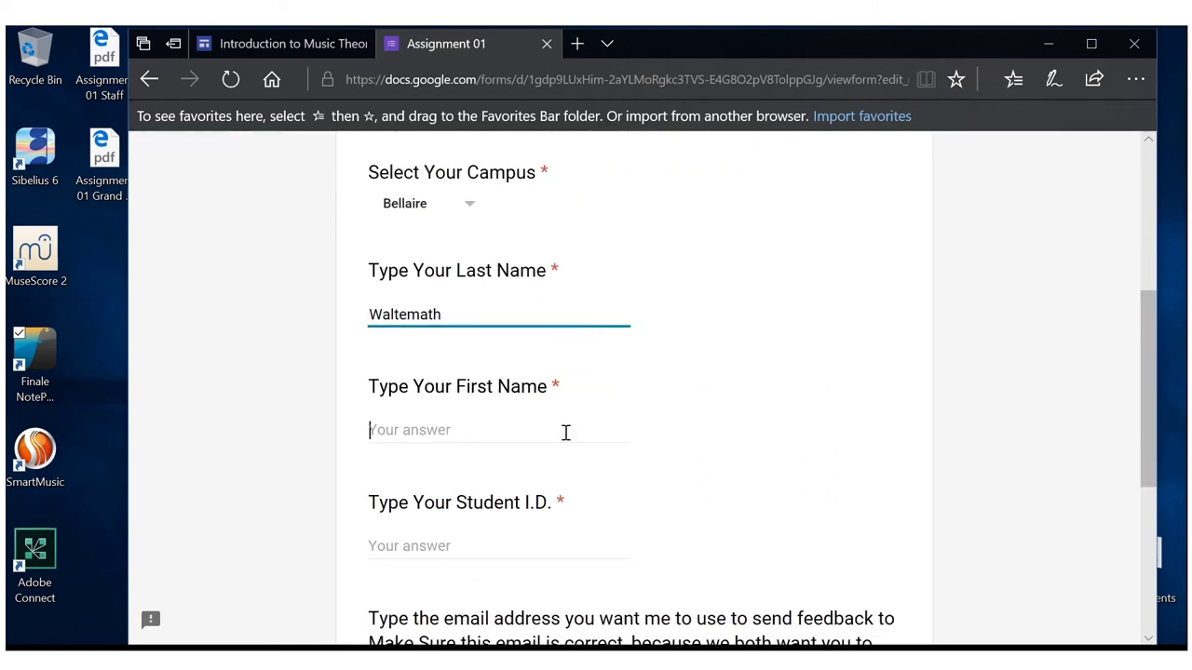
text(William)
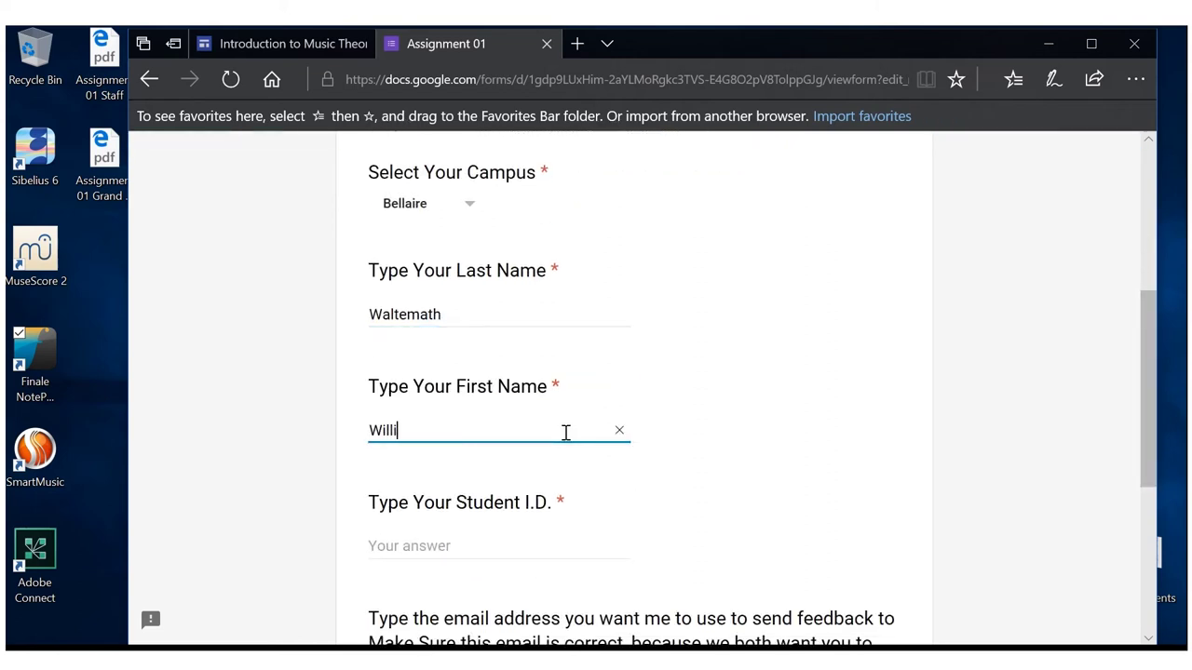
click(462, 543)
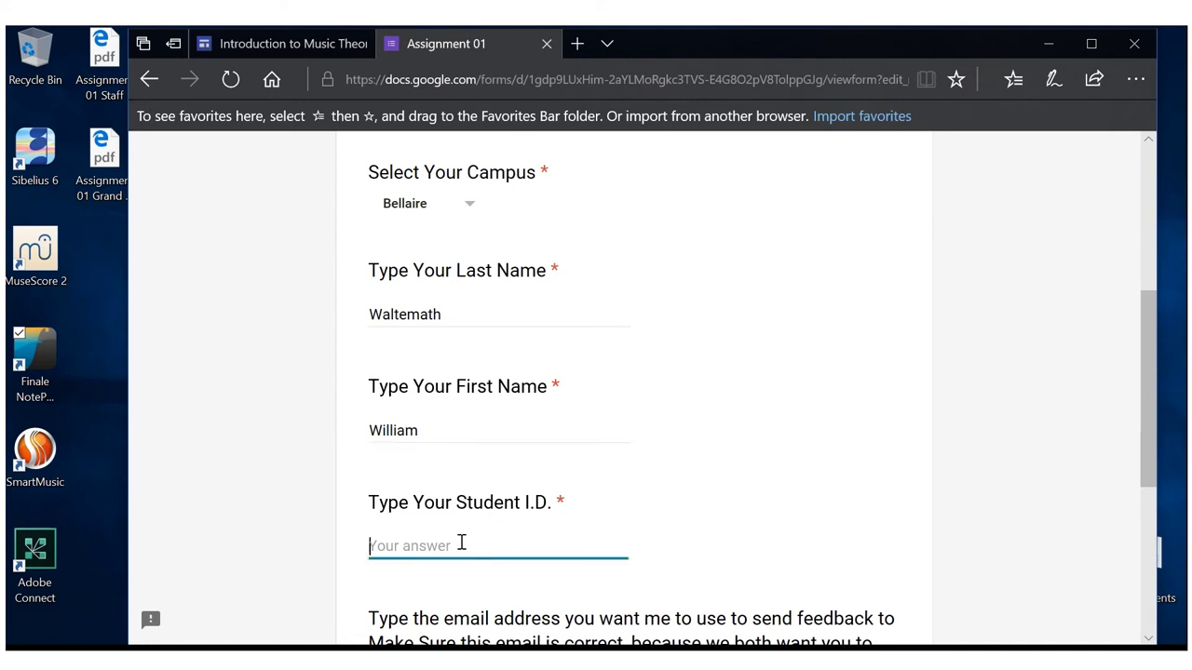
text(000001)
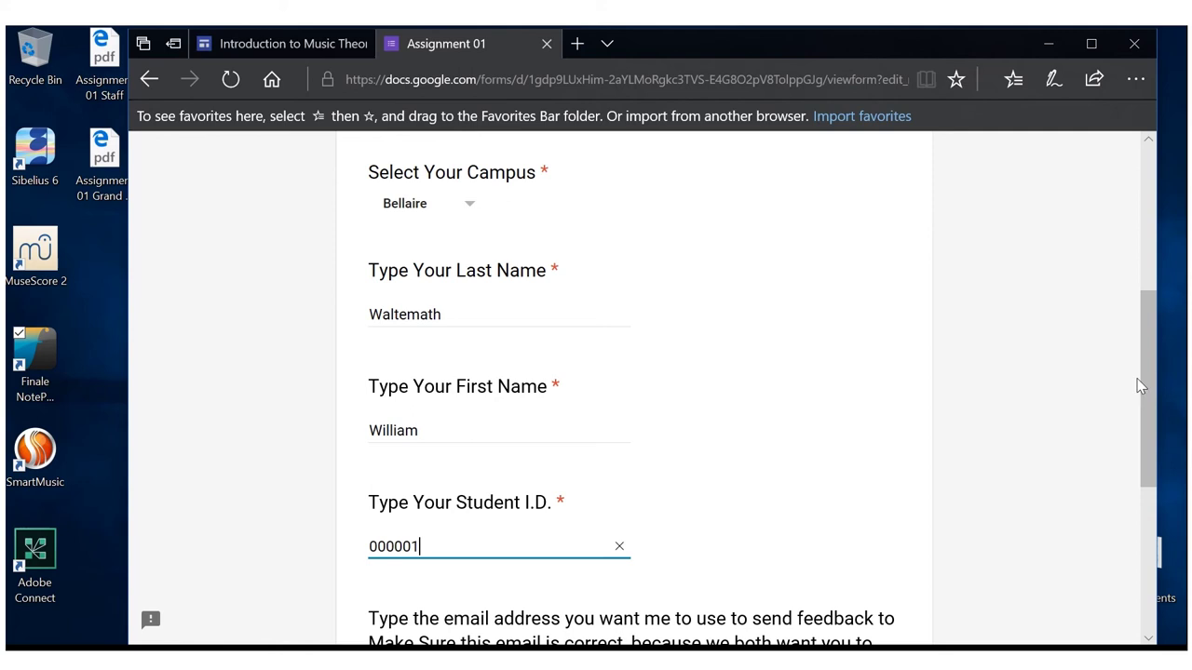
drag(1146, 378, 1153, 491)
click(530, 465)
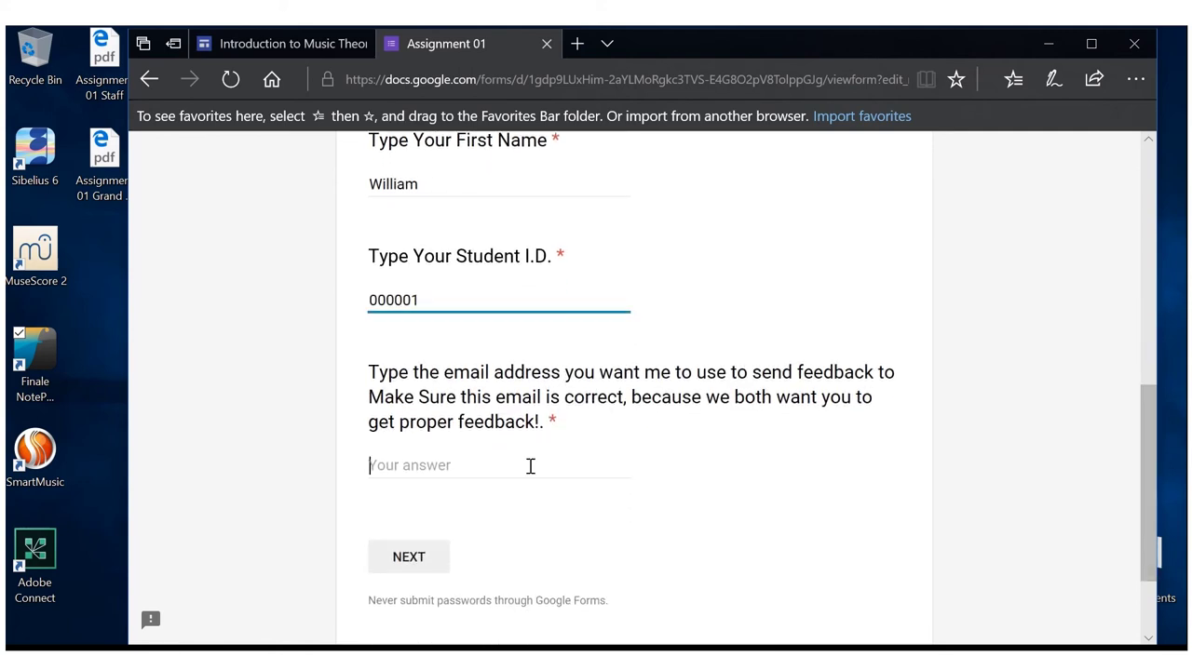
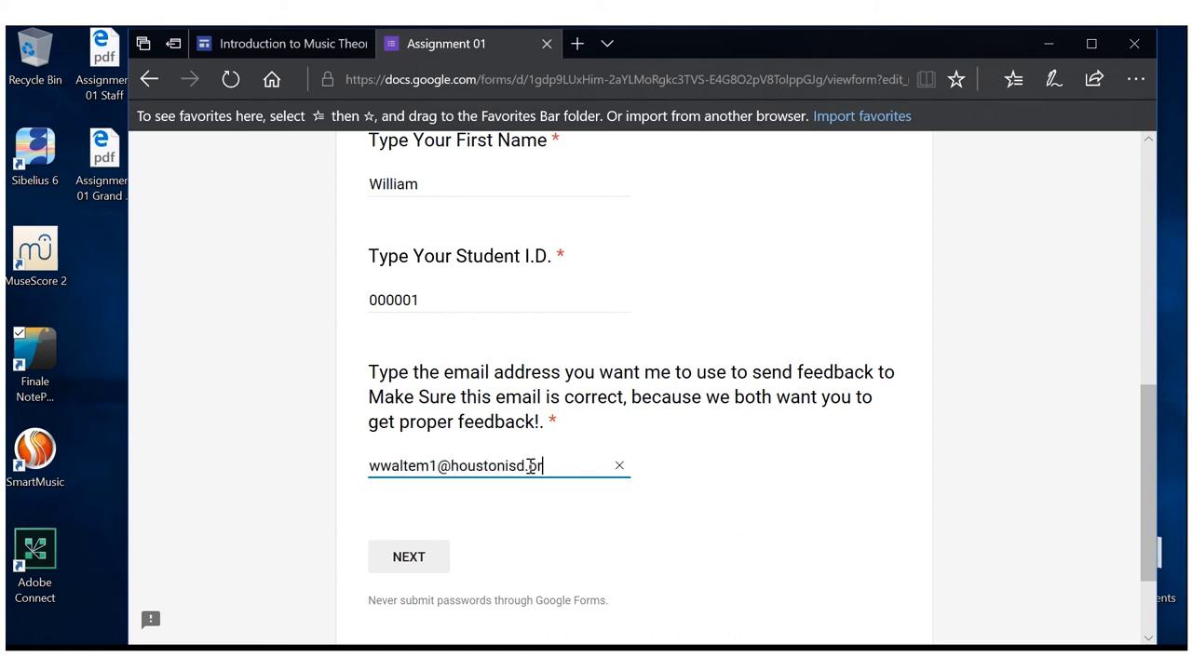
Continue to the upload page and attach Assignment 01 Staff.pdf from the Desktop to STAFF
click(427, 565)
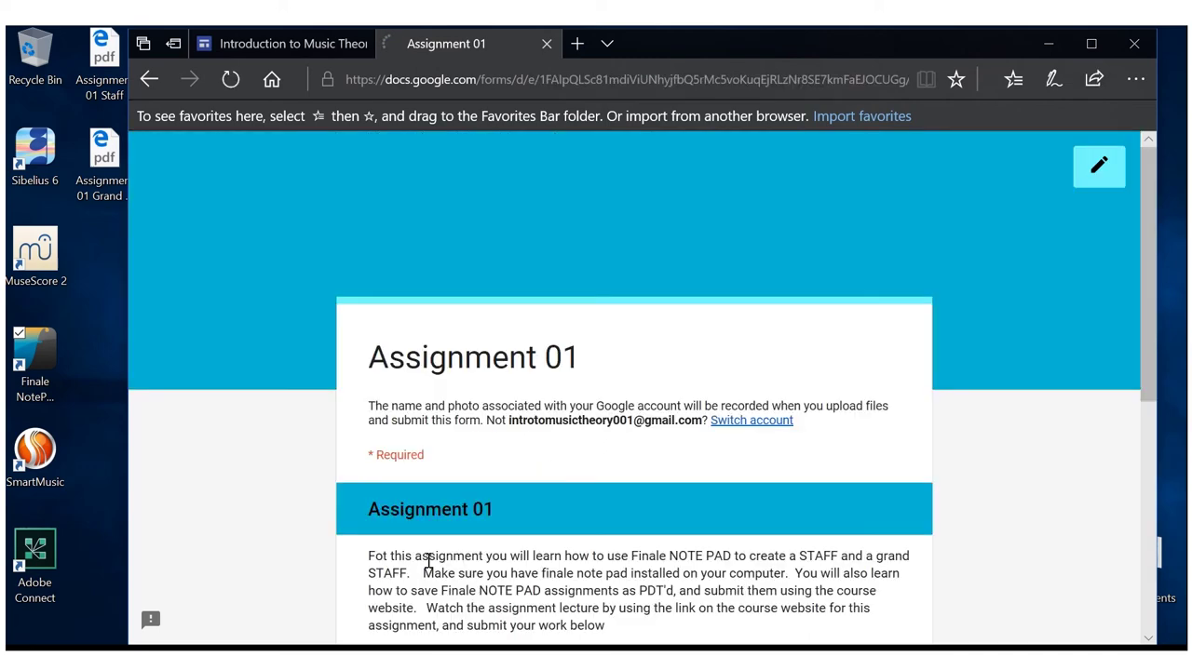
drag(1155, 268, 1147, 440)
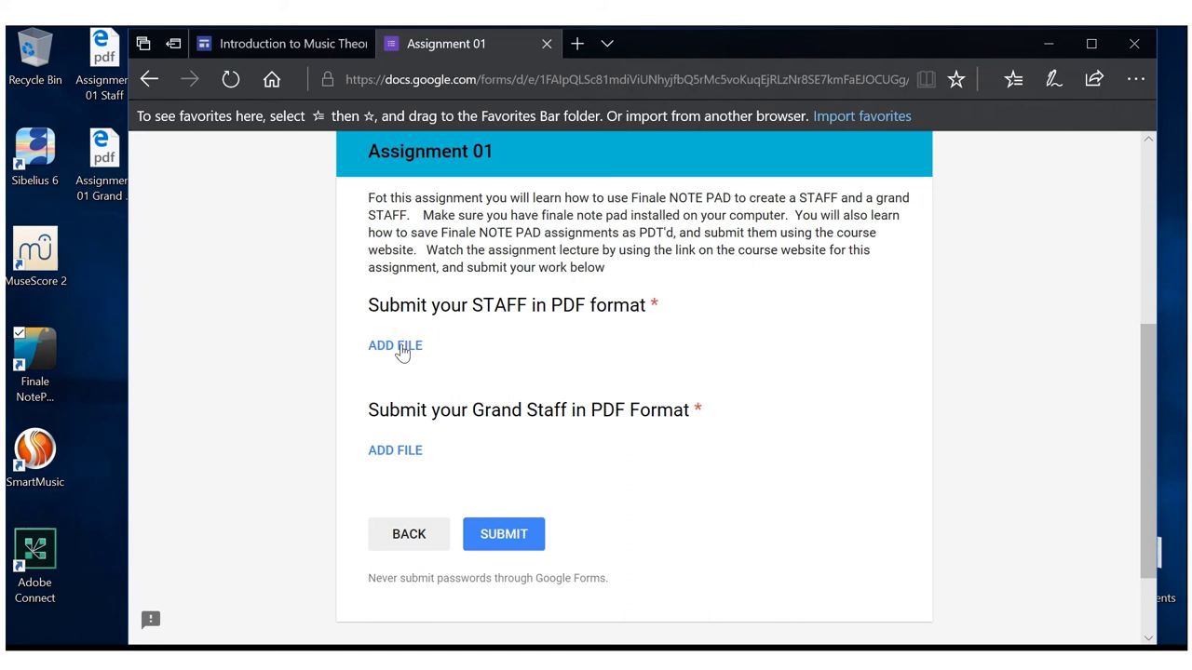
click(403, 349)
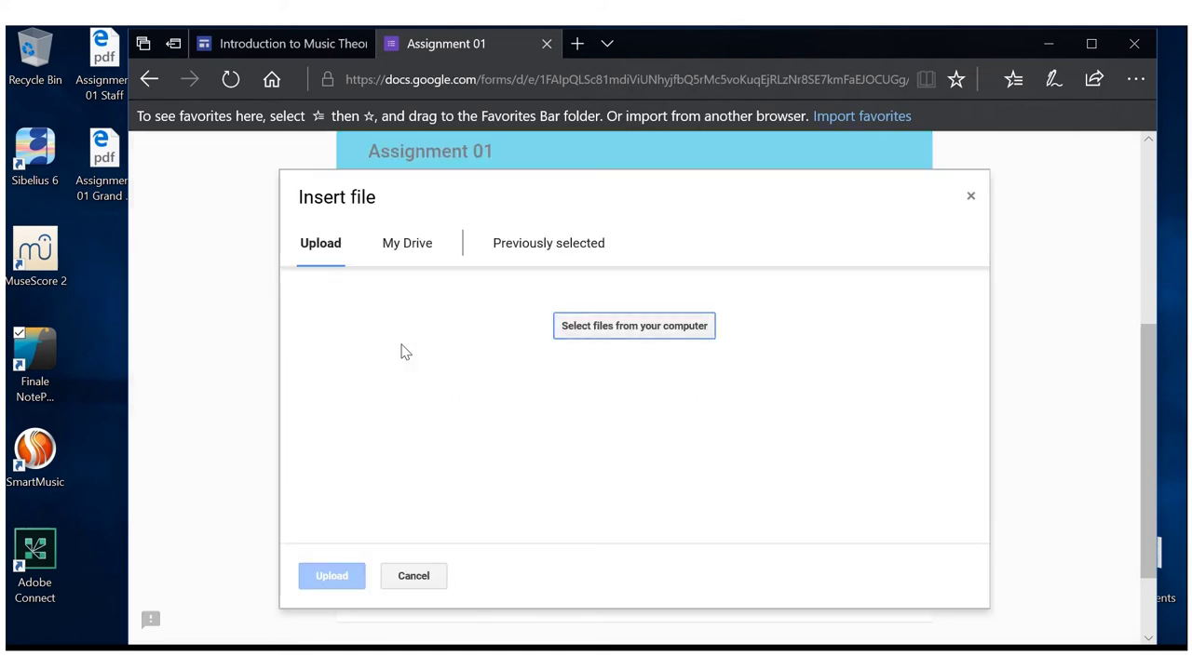
click(604, 327)
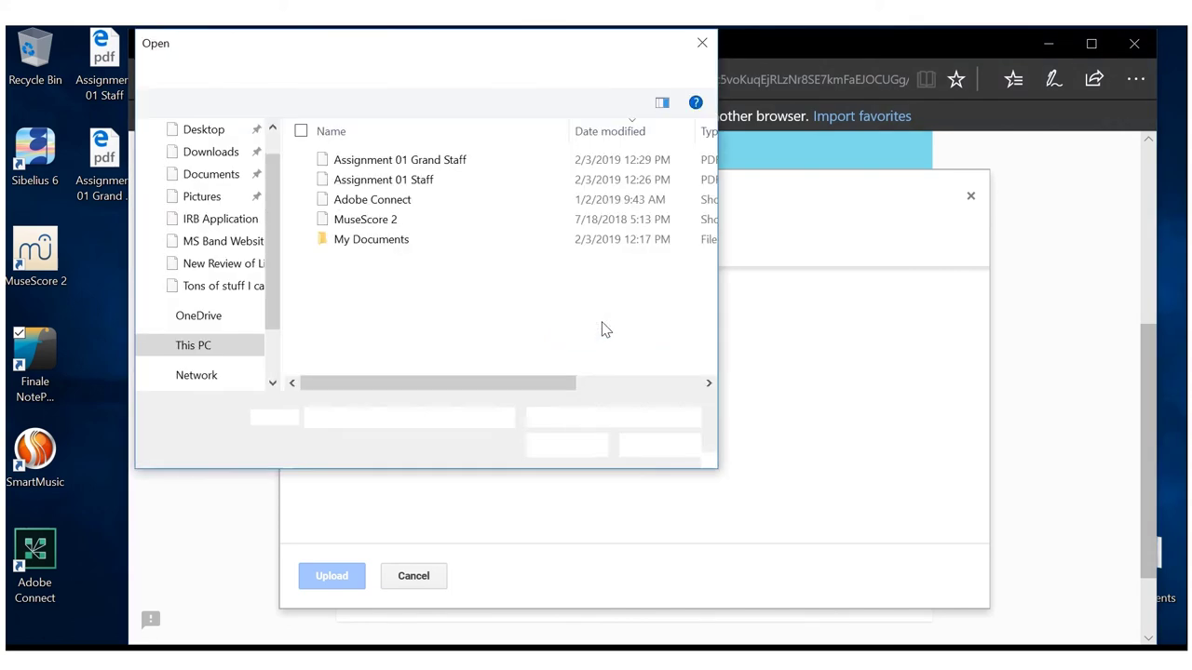
click(229, 134)
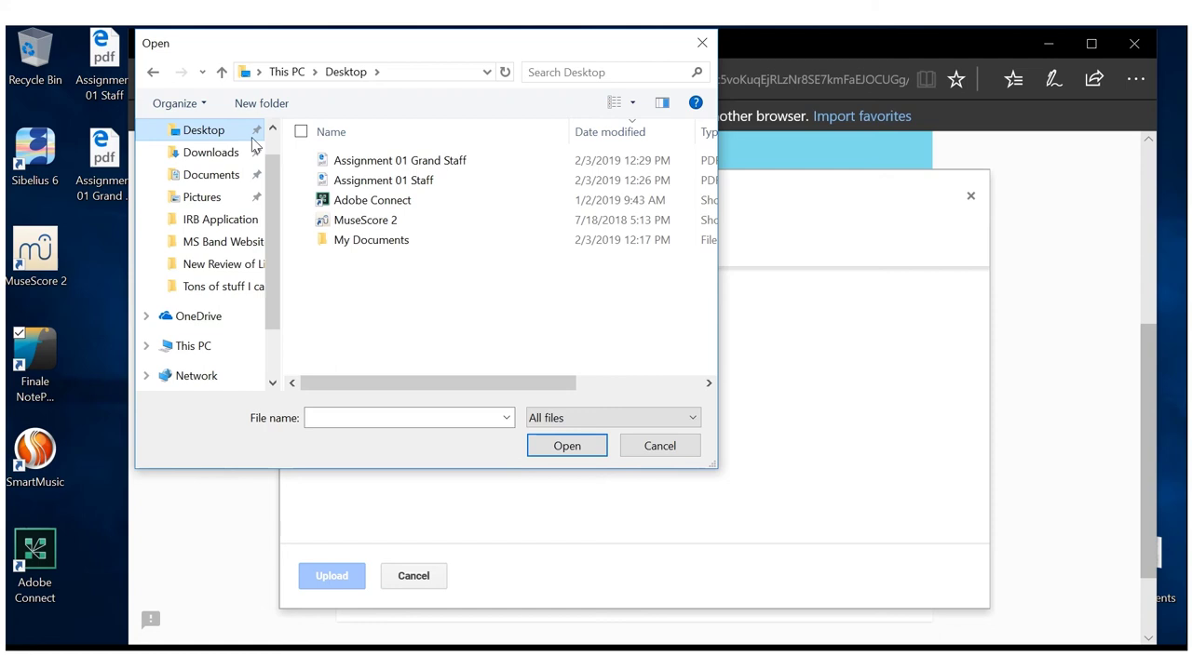
click(346, 185)
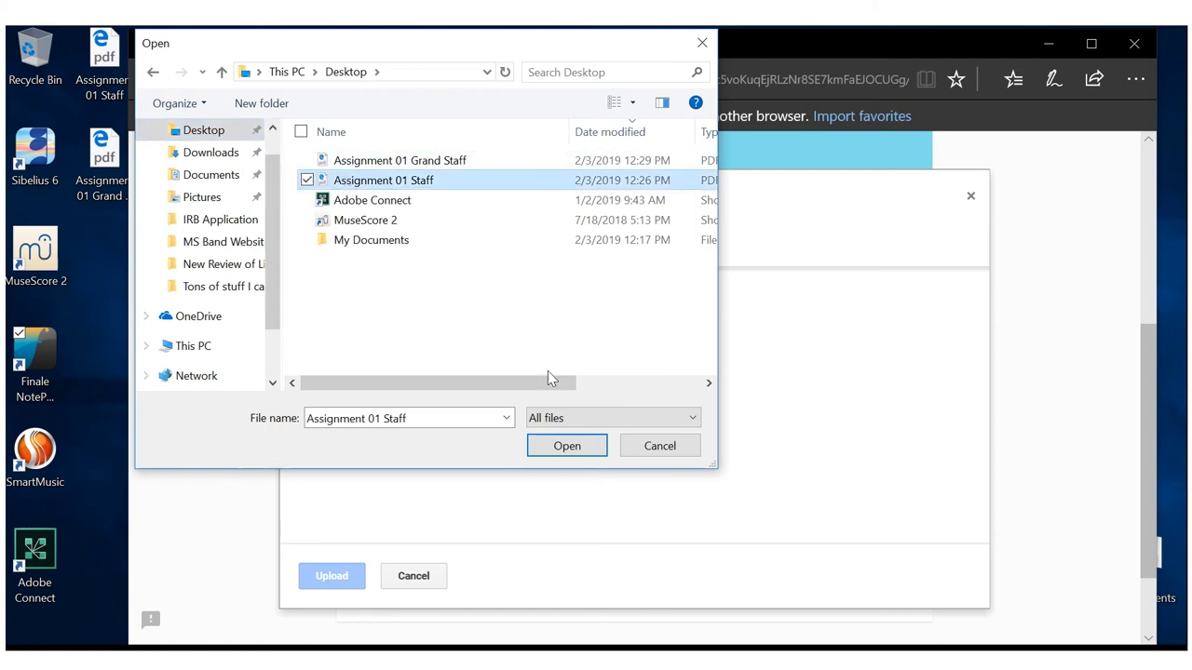
click(564, 446)
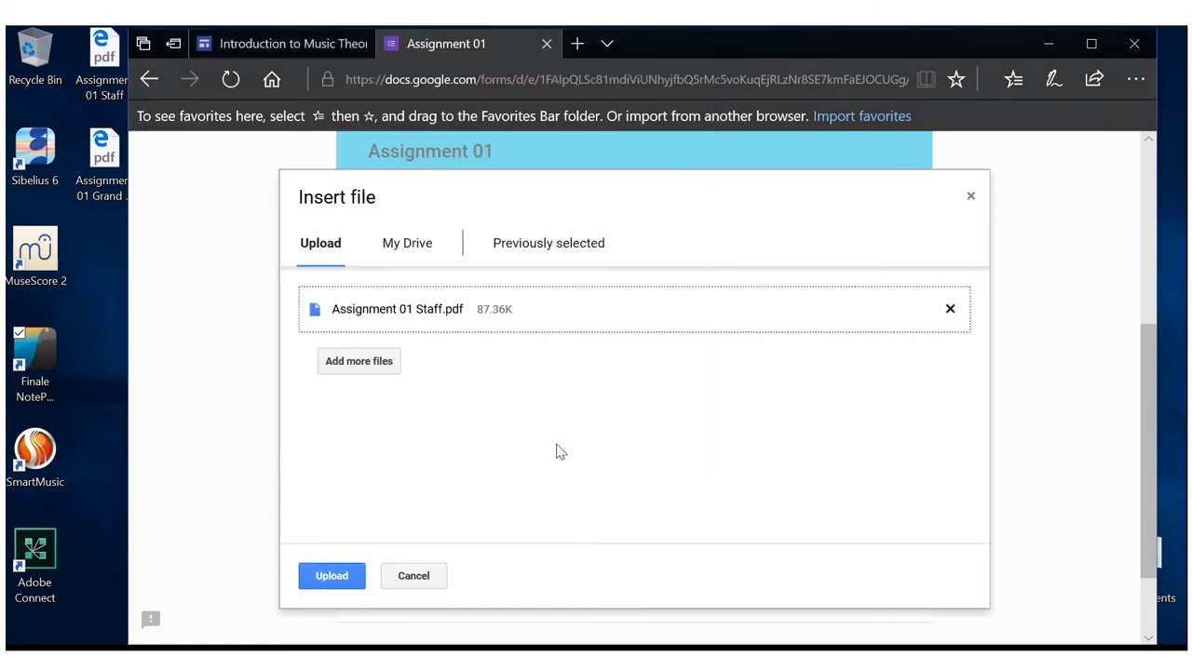
click(334, 578)
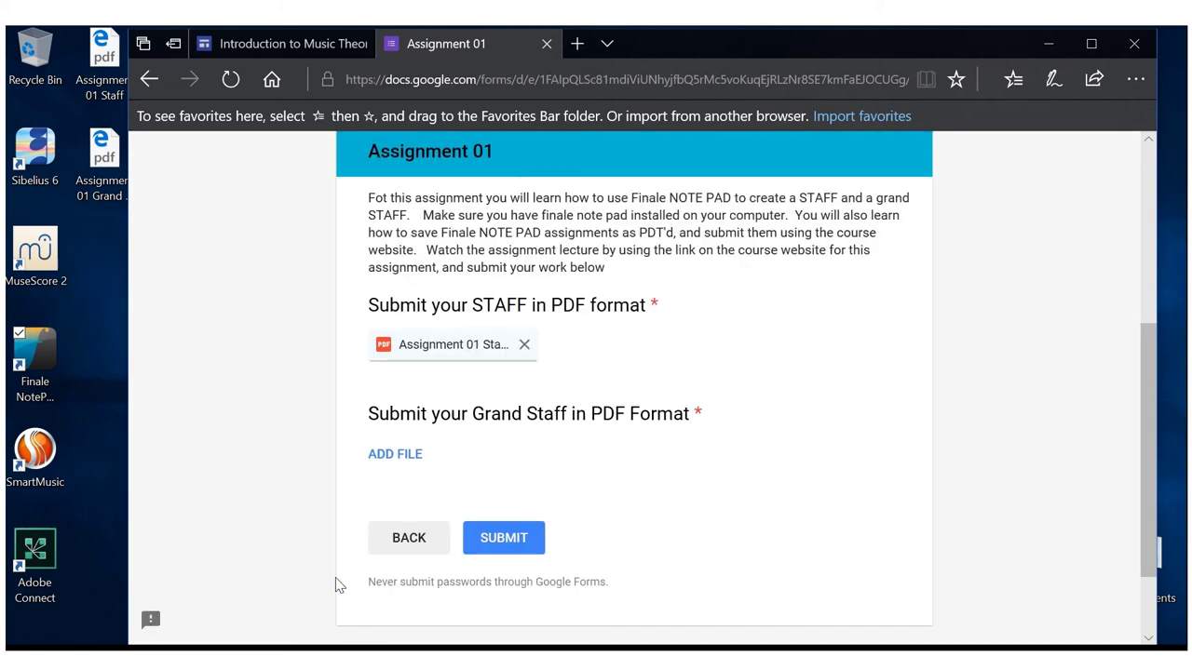
Upload Assignment 01 Grand Staff.pdf from the Desktop to the Grand Staff question
click(391, 455)
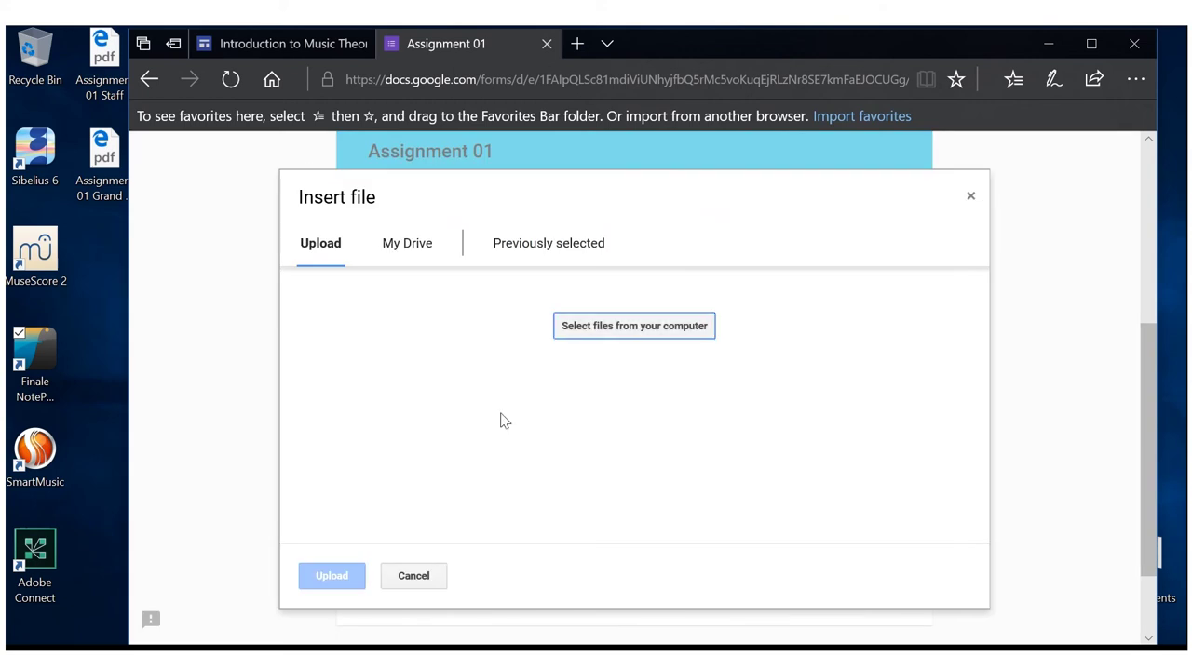
click(602, 334)
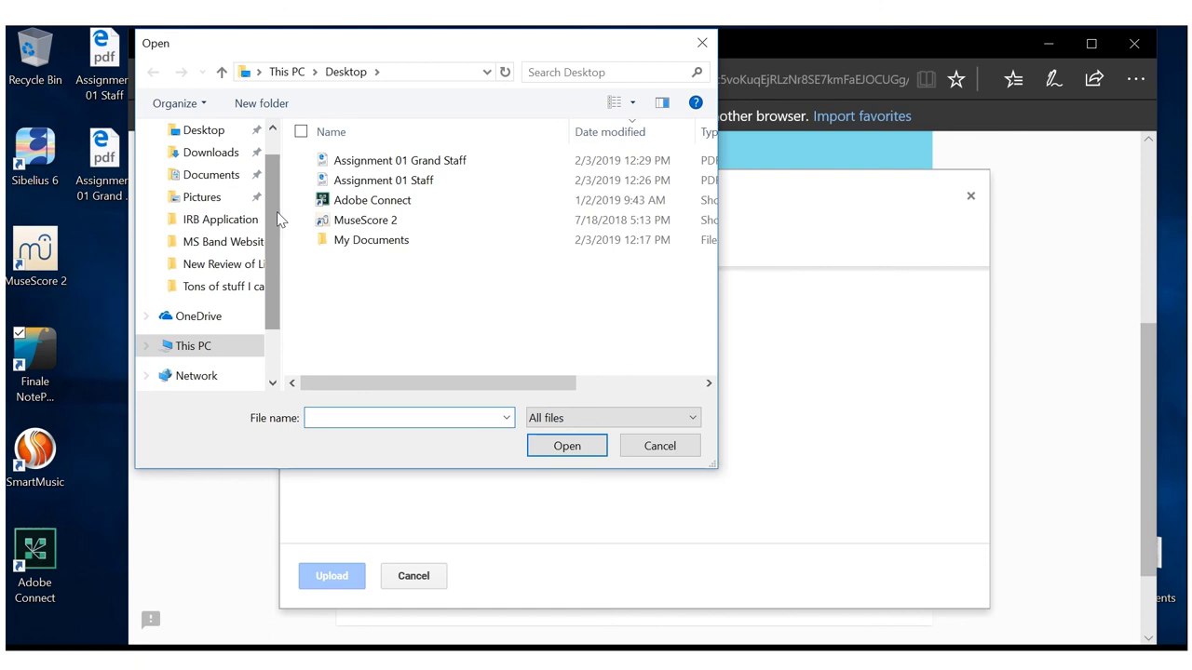
scroll(276, 211, up, 1)
click(193, 166)
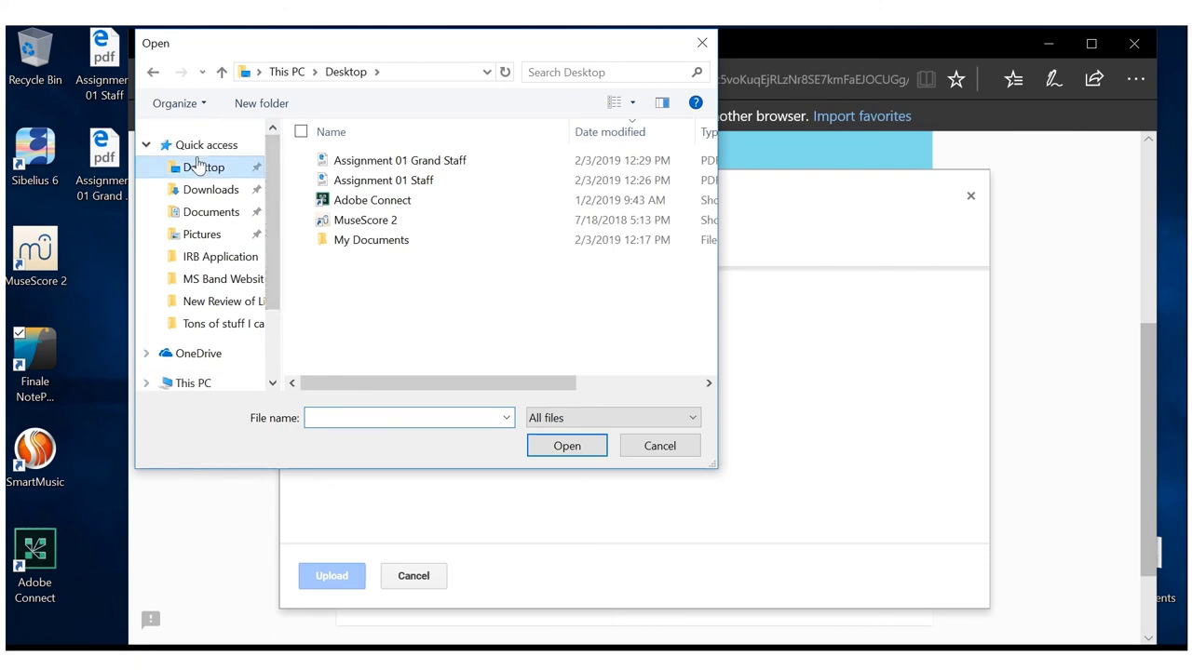
click(364, 160)
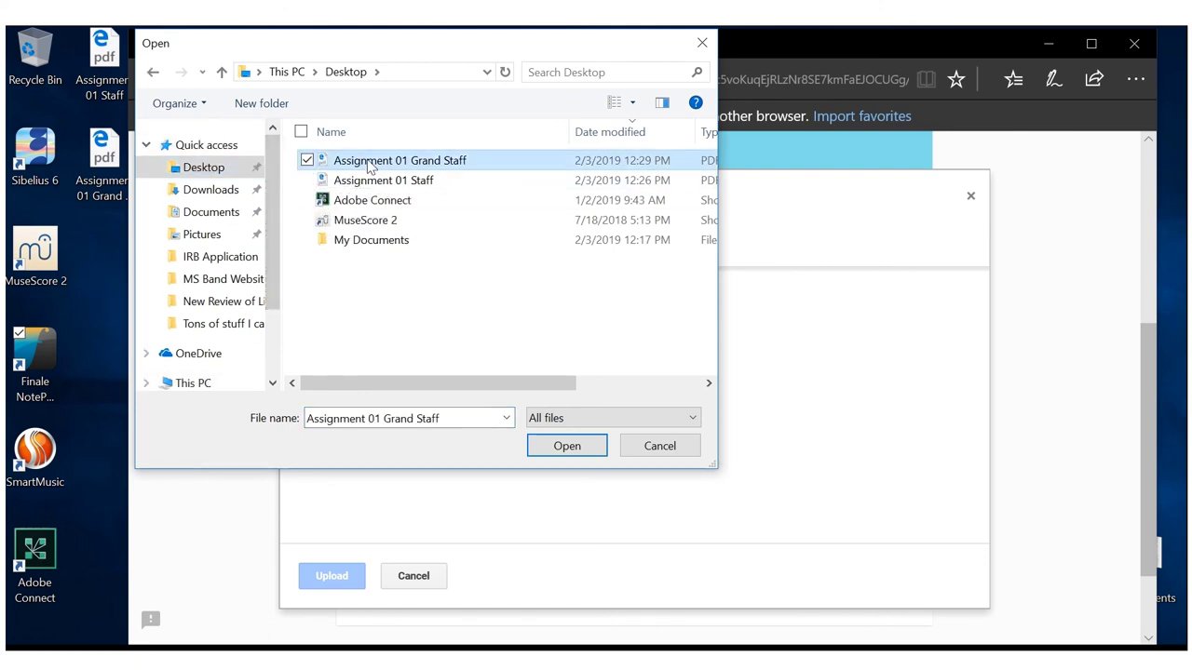
click(563, 446)
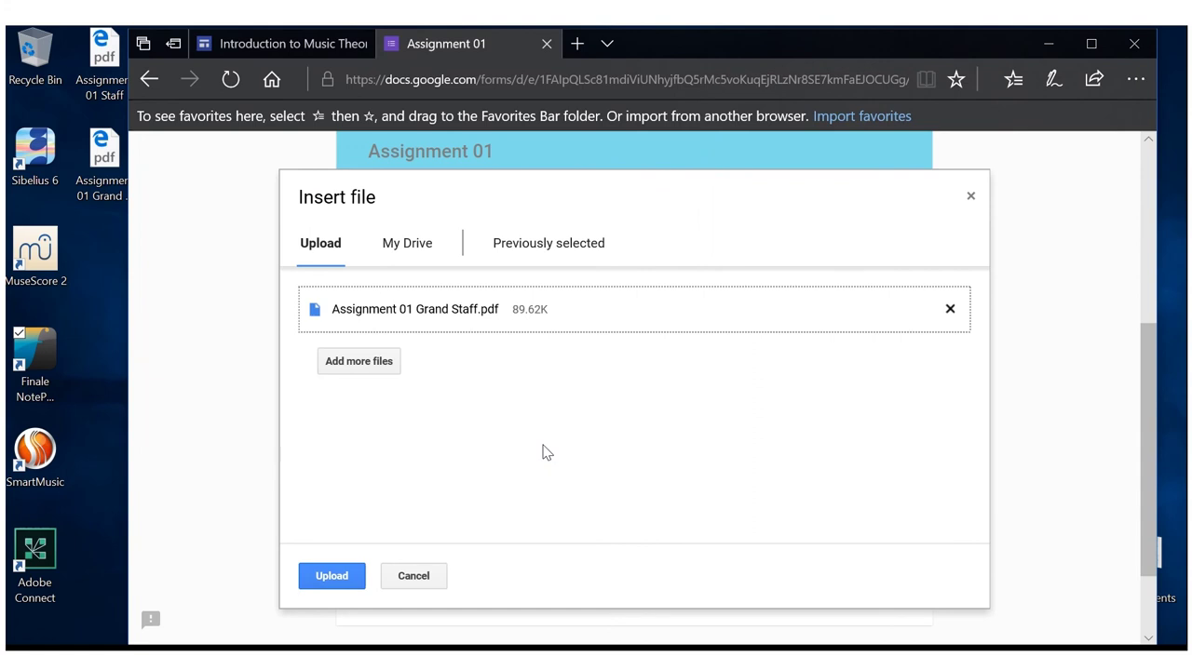
click(354, 590)
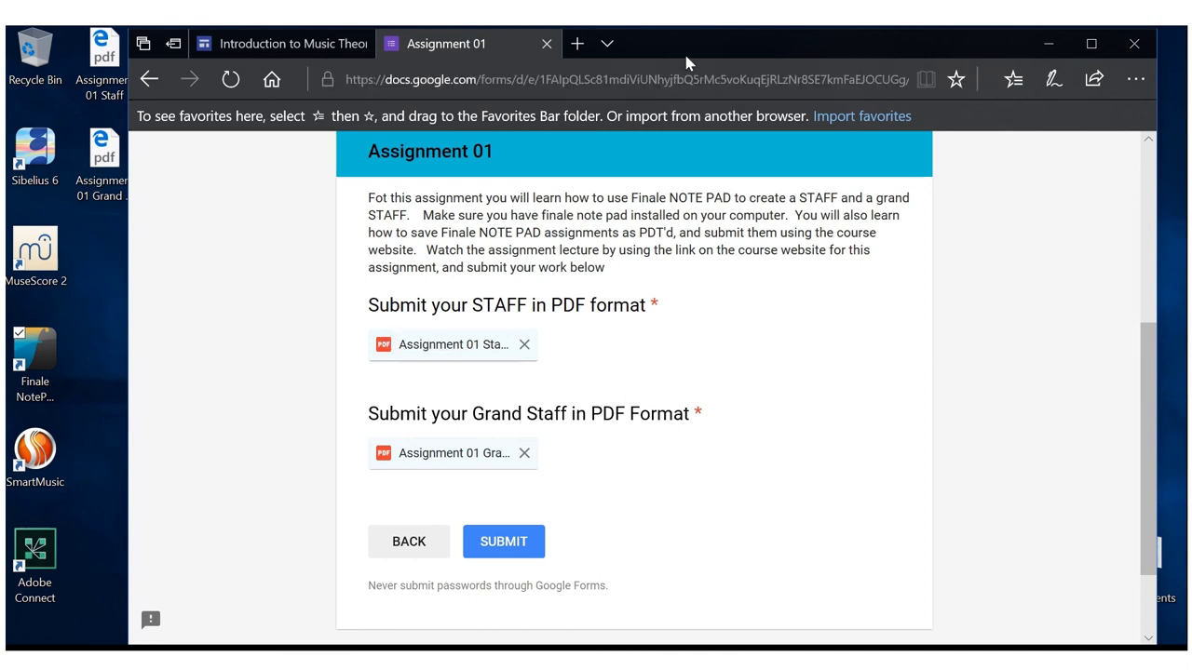
mouse_move(696, 28)
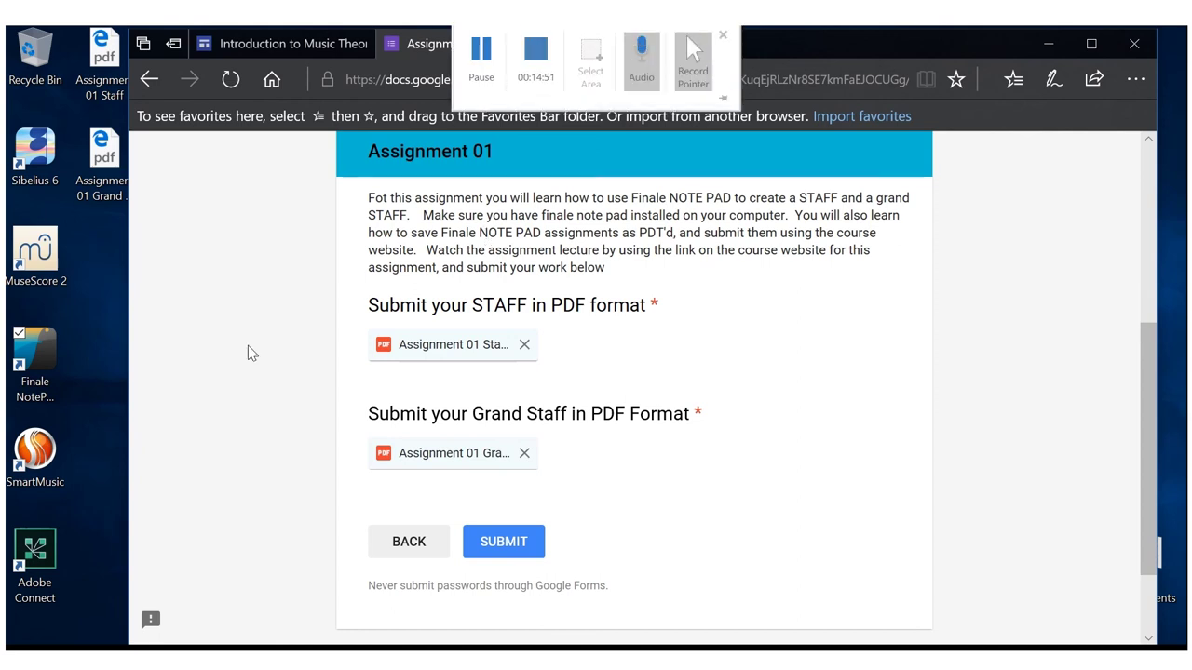